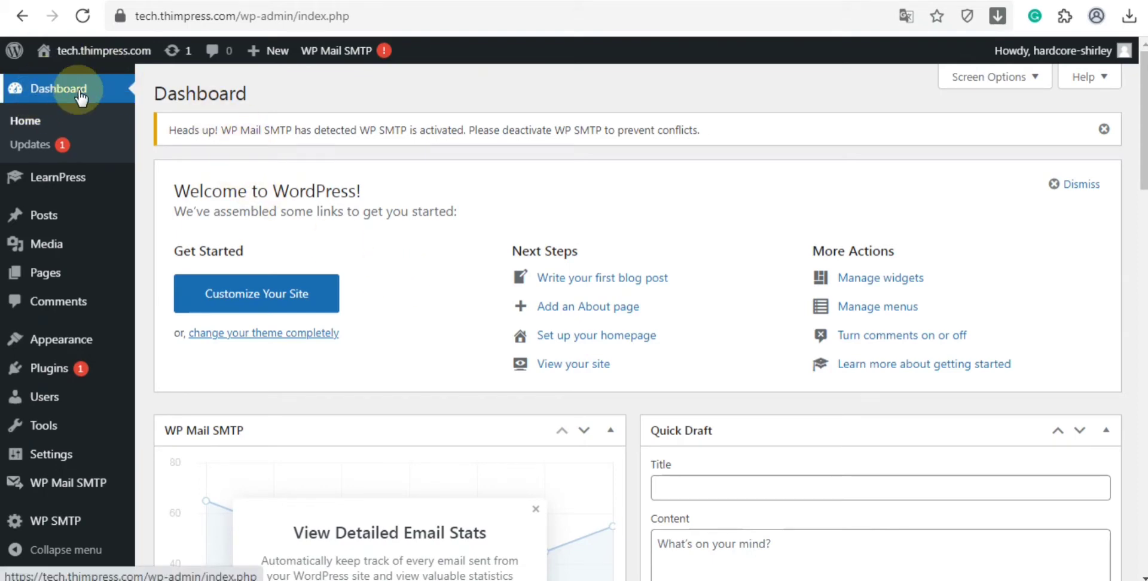
- In LearnPress Settings, keep the currency as US dollar ($) with the symbol left of the amount
{"action": "mouse_move", "coordinate": [54, 179]}
{"action": "left_click", "coordinate": [171, 347]}
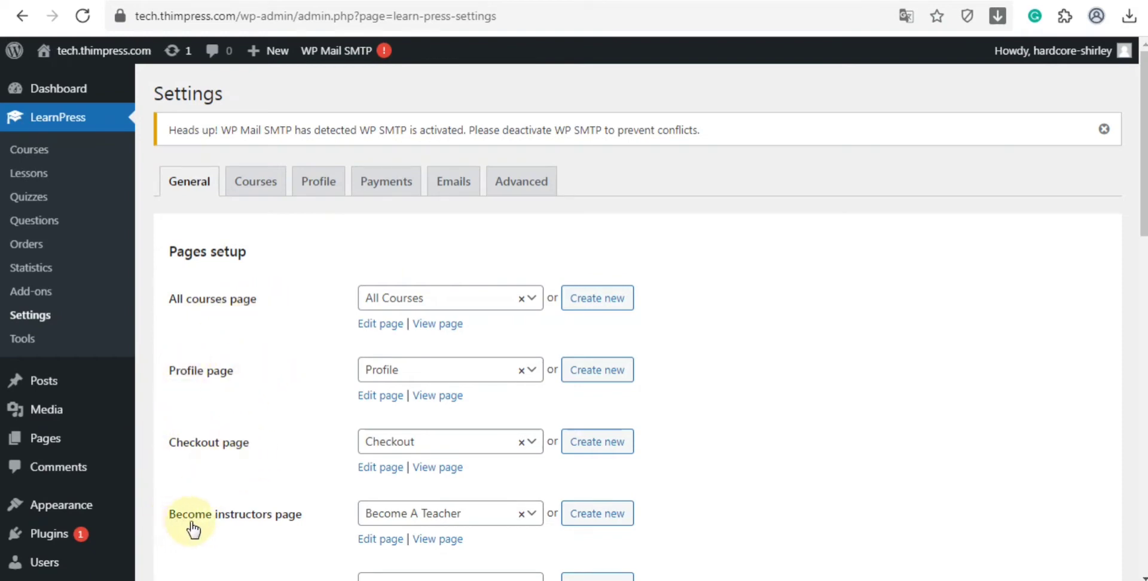
{"action": "scroll", "coordinate": [644, 361], "scroll_direction": "down", "scroll_amount": 5}
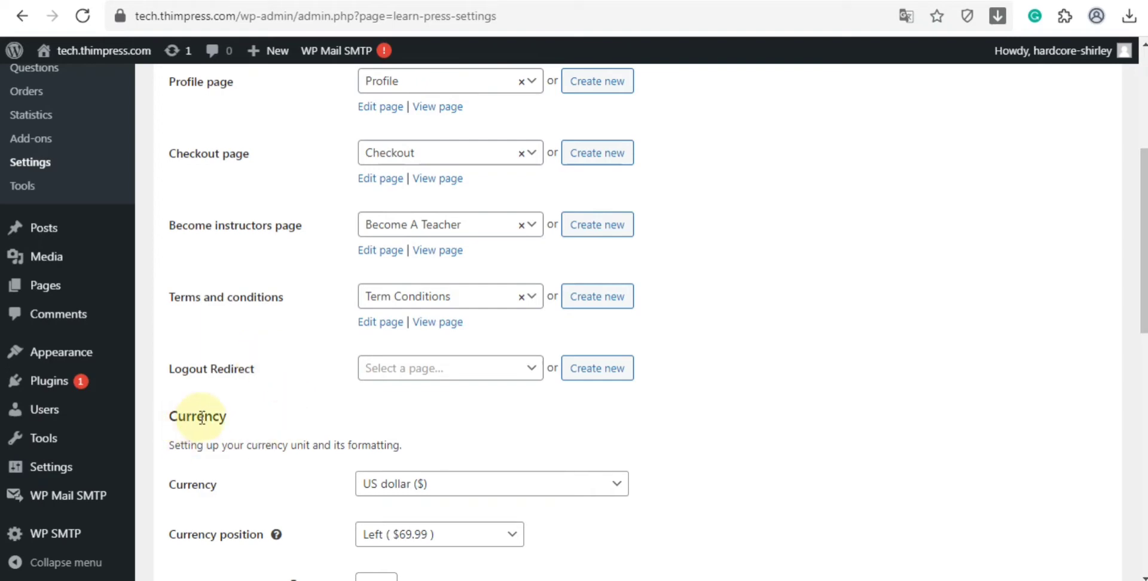
{"action": "left_click", "coordinate": [395, 486]}
{"action": "left_click", "coordinate": [400, 487]}
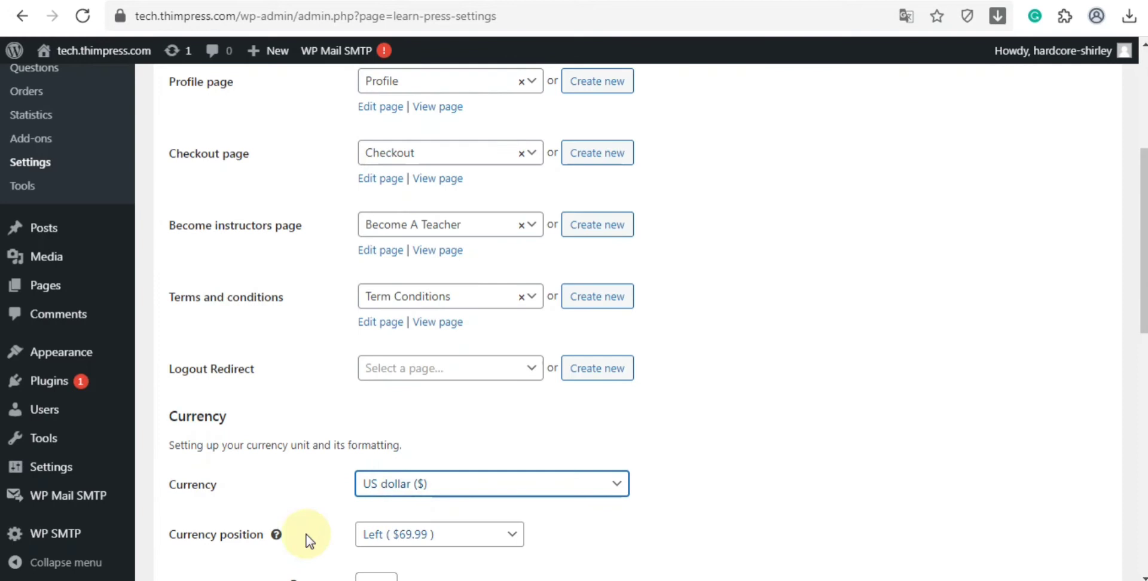
{"action": "left_click", "coordinate": [429, 535]}
{"action": "left_click", "coordinate": [432, 538]}
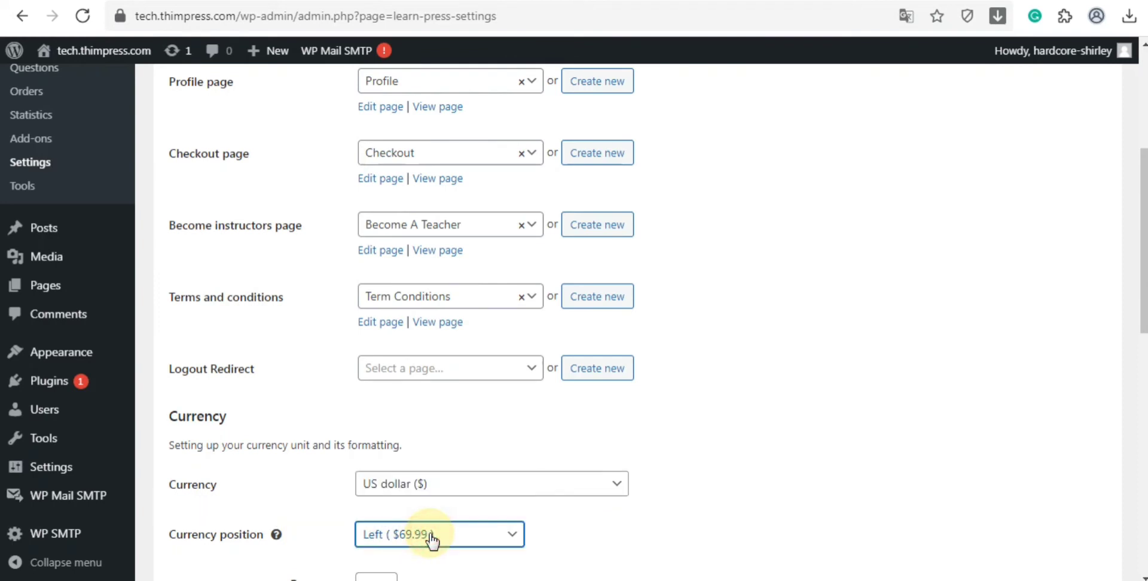
- Tick 'Public all user profile page' under Other and save the LearnPress general settings
{"action": "scroll", "coordinate": [576, 396], "scroll_direction": "down", "scroll_amount": 8}
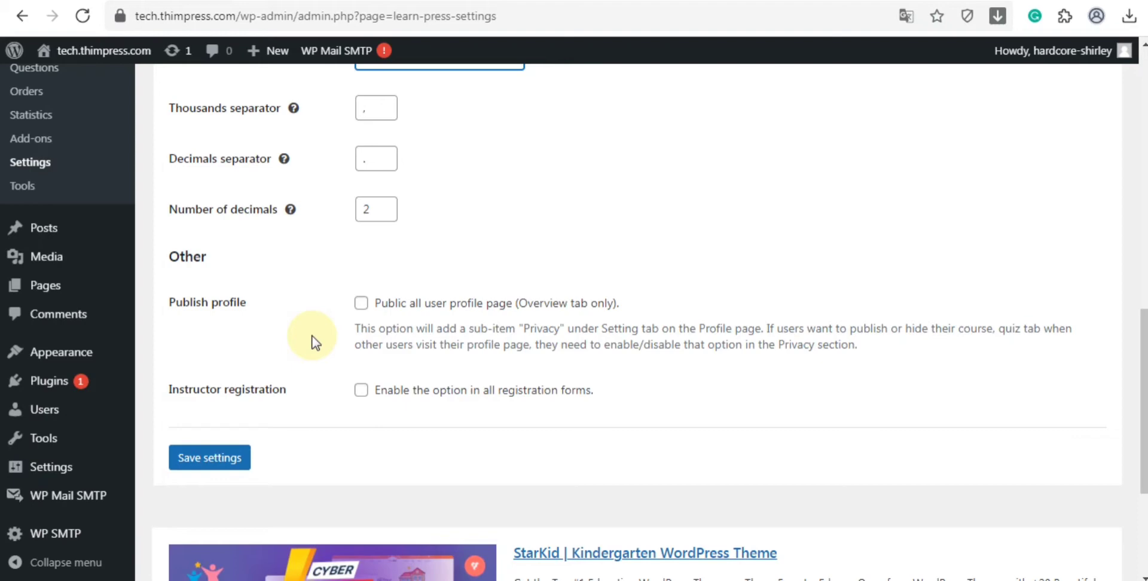
{"action": "left_click", "coordinate": [361, 303]}
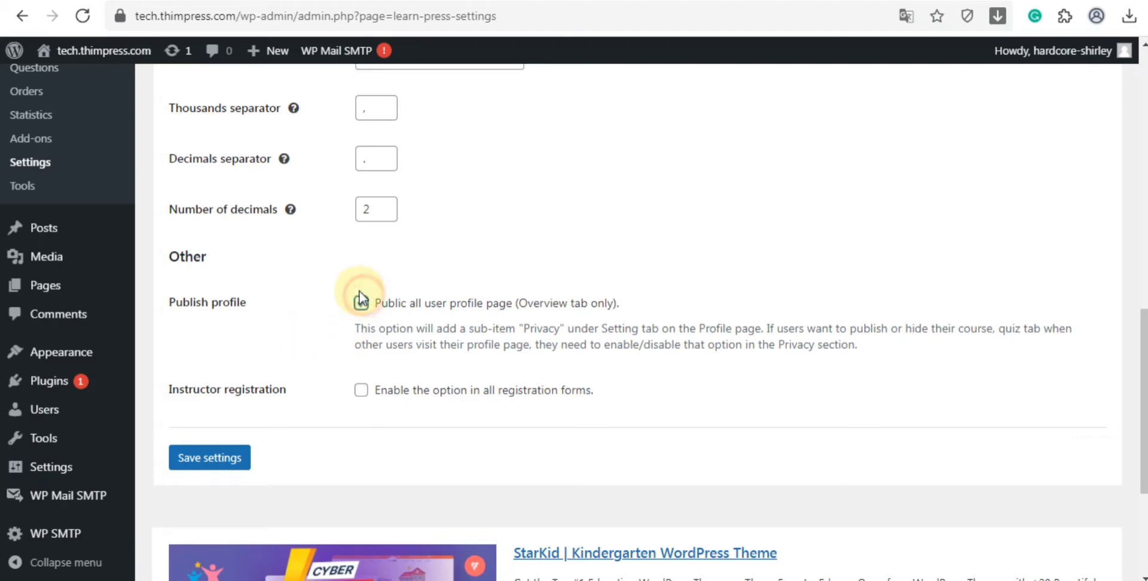
{"action": "left_click", "coordinate": [225, 457]}
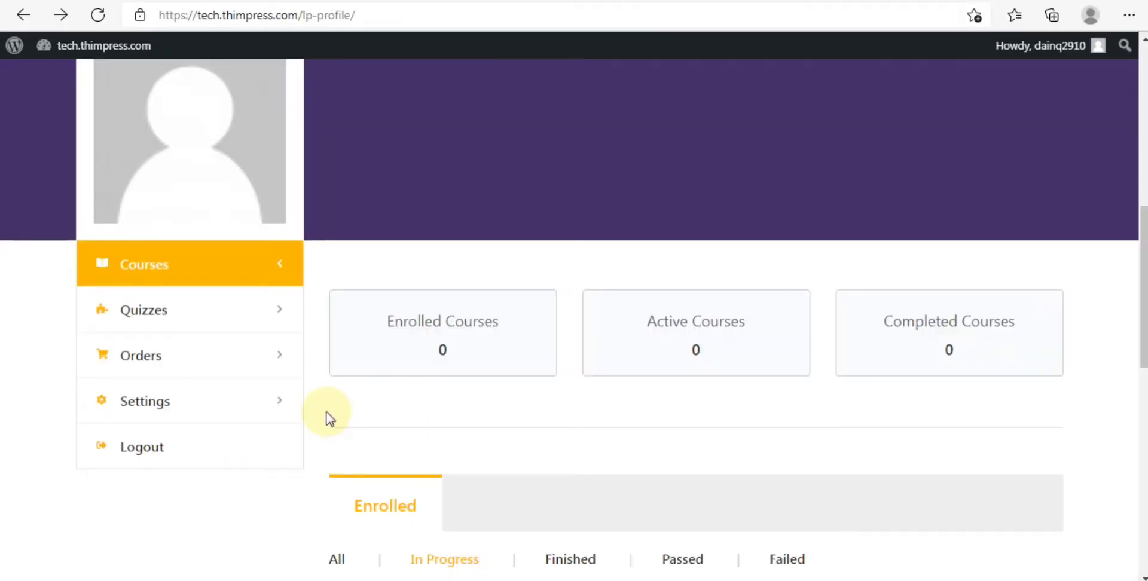
- Make Courses and Quizzes public in the front-end profile's Privacy settings and save the changes
{"action": "mouse_move", "coordinate": [276, 387]}
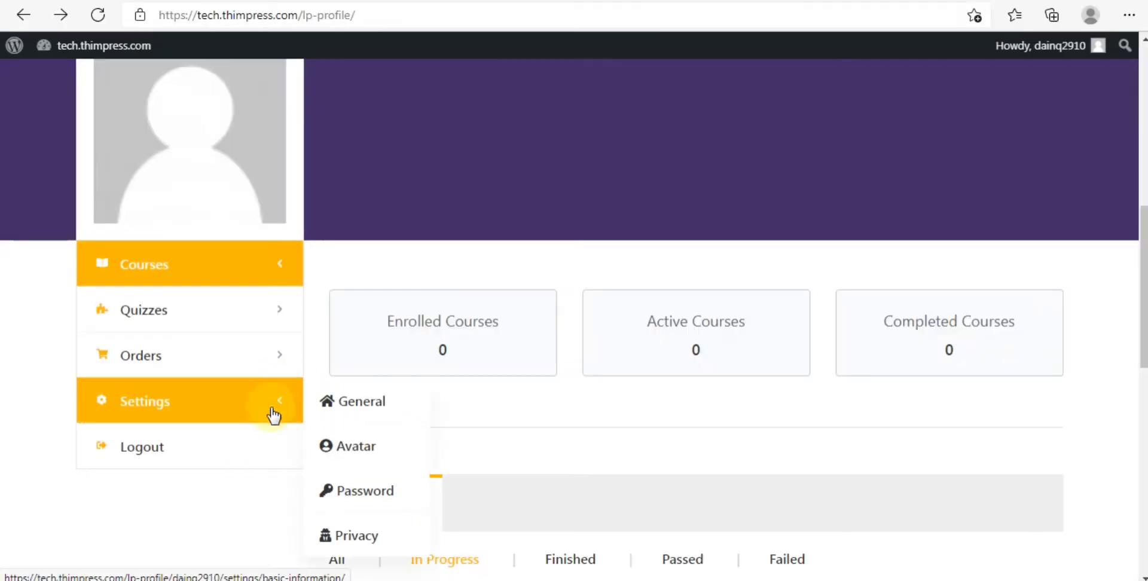
{"action": "left_click", "coordinate": [366, 535]}
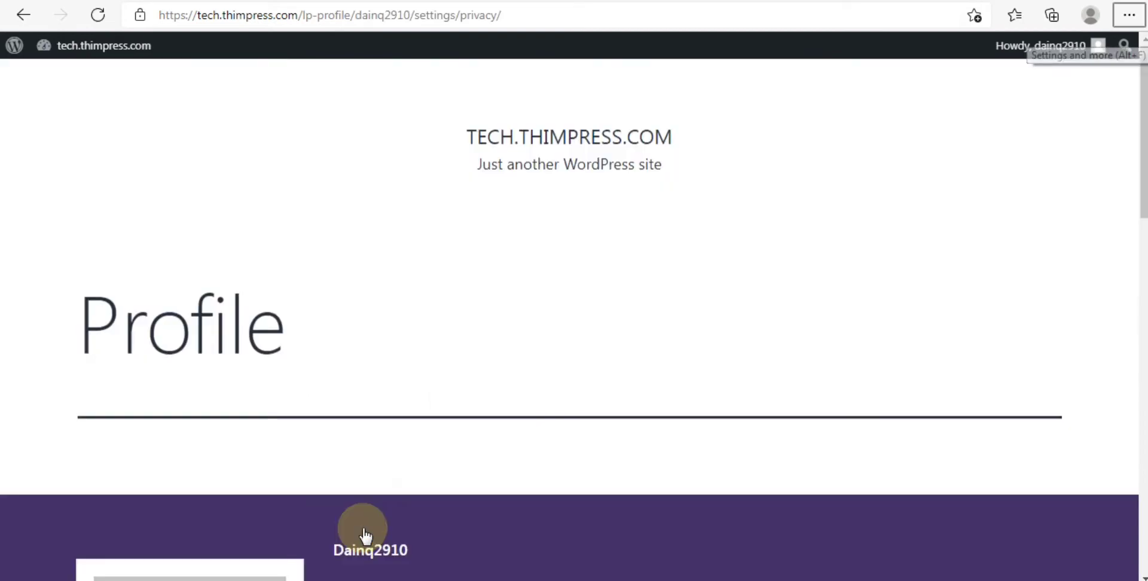
{"action": "scroll", "coordinate": [1136, 282], "scroll_direction": "down", "scroll_amount": 10}
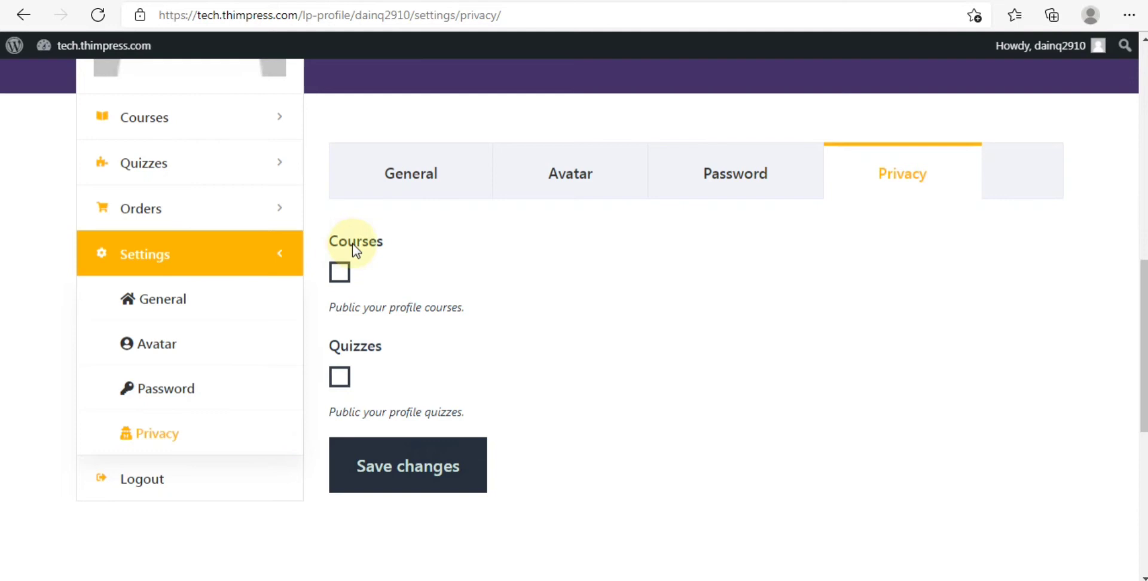
{"action": "left_click", "coordinate": [335, 276]}
{"action": "left_click", "coordinate": [340, 383]}
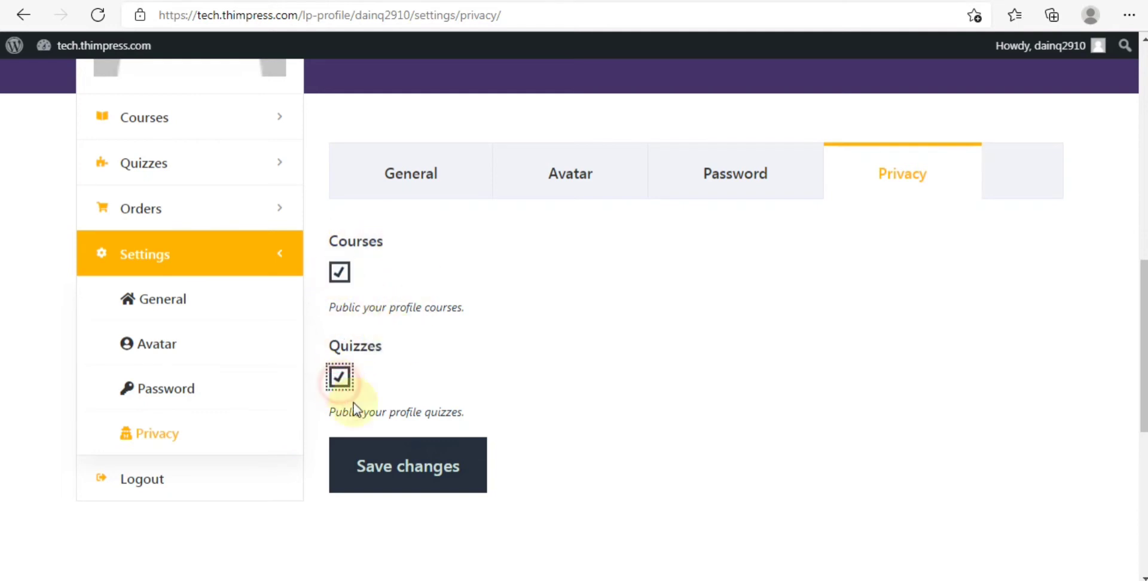
{"action": "left_click", "coordinate": [385, 471]}
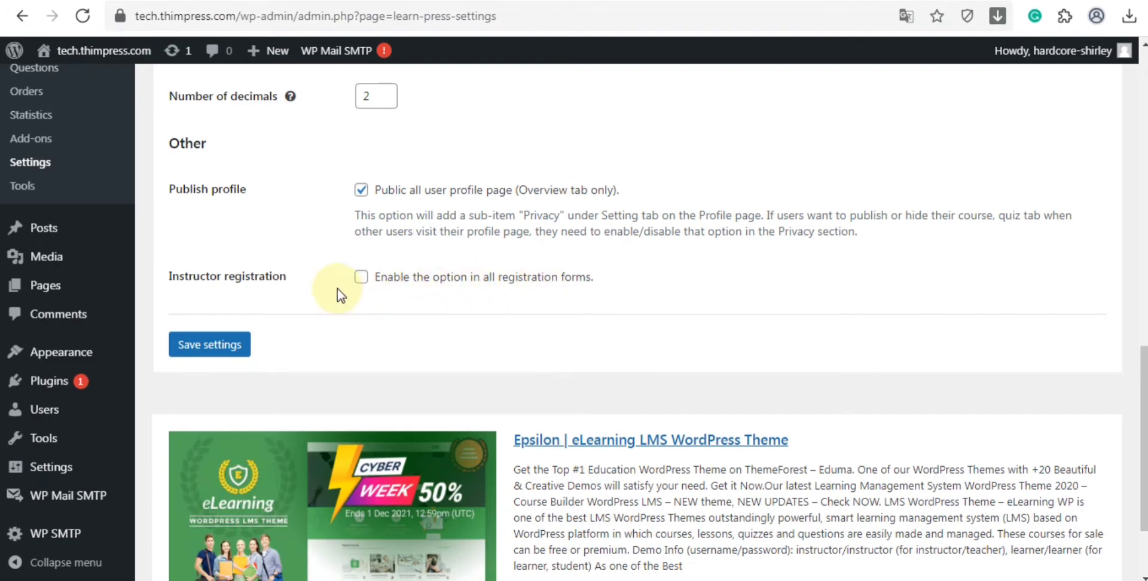
- Enable instructor registration in all registration forms, save, and tick the Register page's become-an-instructor option
{"action": "left_click", "coordinate": [390, 279]}
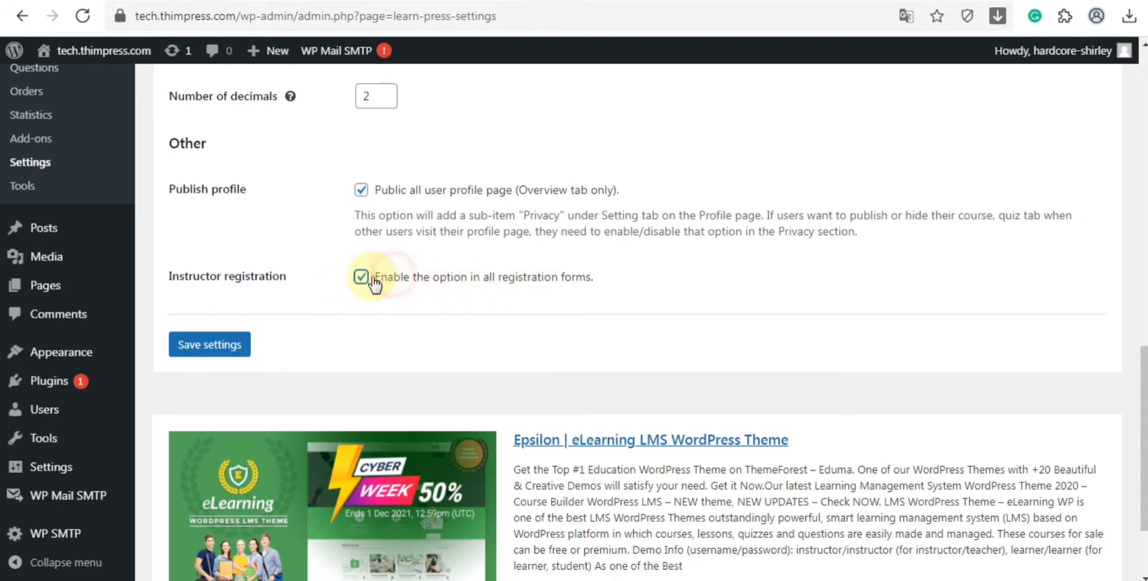
{"action": "left_click", "coordinate": [233, 349]}
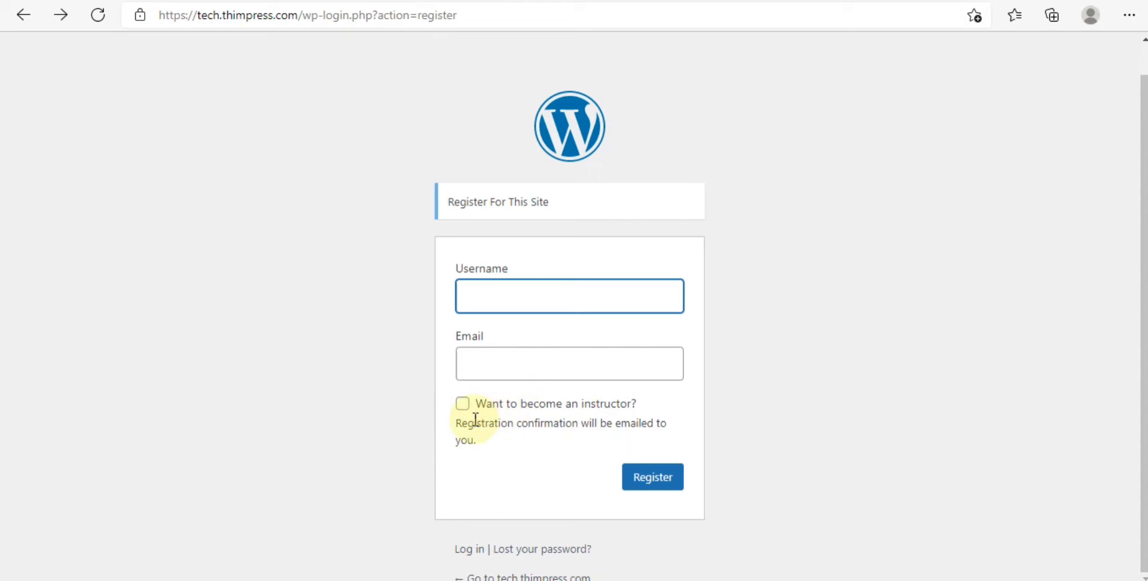
{"action": "left_click", "coordinate": [465, 419]}
{"action": "left_click", "coordinate": [463, 413]}
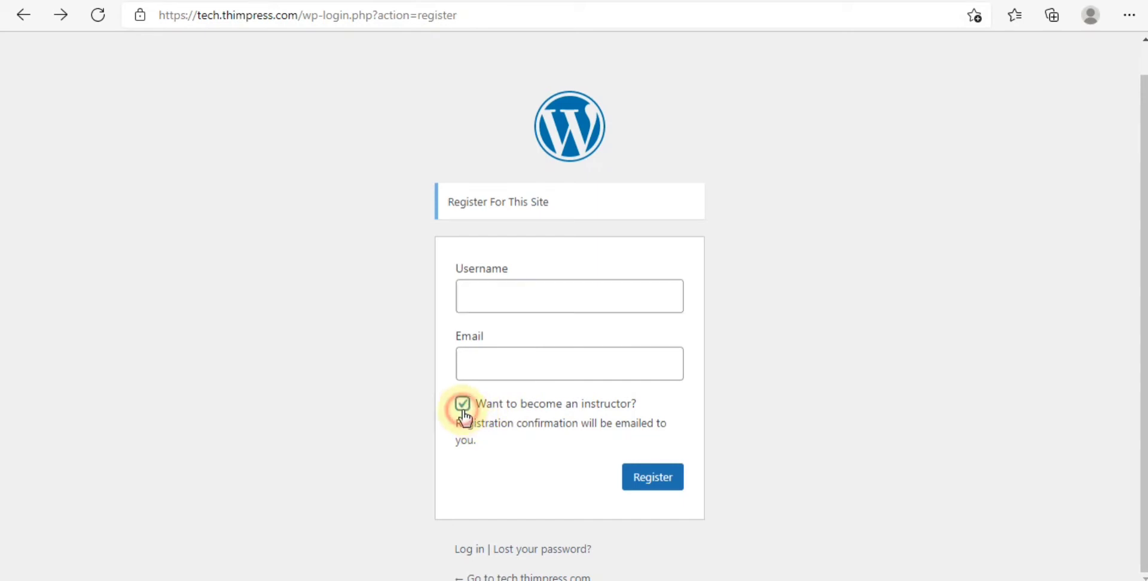
{"action": "left_click", "coordinate": [463, 406]}
{"action": "left_click", "coordinate": [463, 404]}
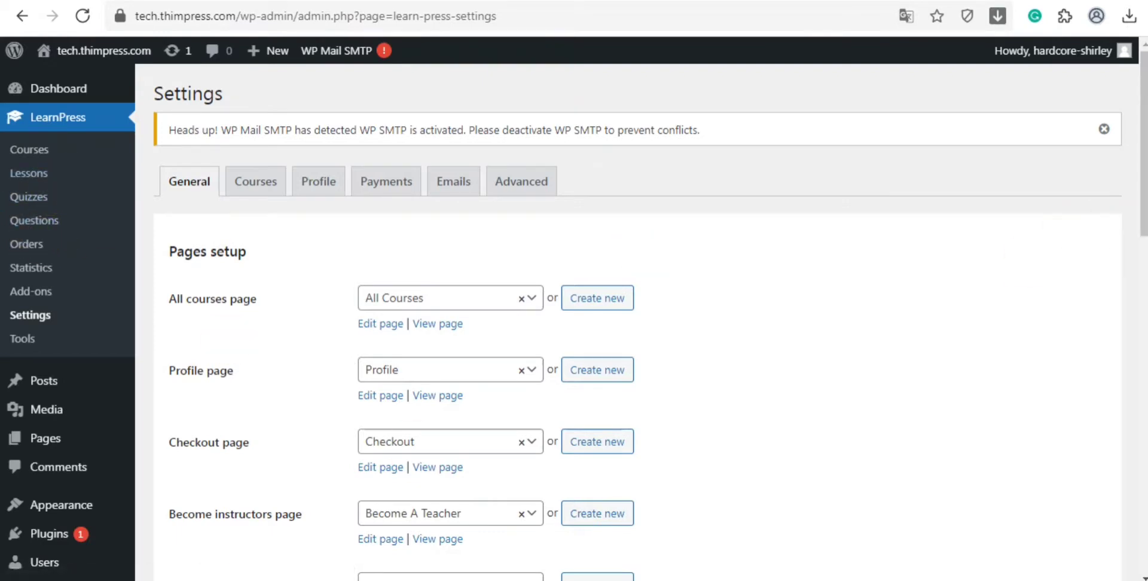
- Tick 'Anyone can register' in Settings > General and save the changes
{"action": "scroll", "coordinate": [449, 306], "scroll_direction": "down", "scroll_amount": 3}
{"action": "mouse_move", "coordinate": [42, 467]}
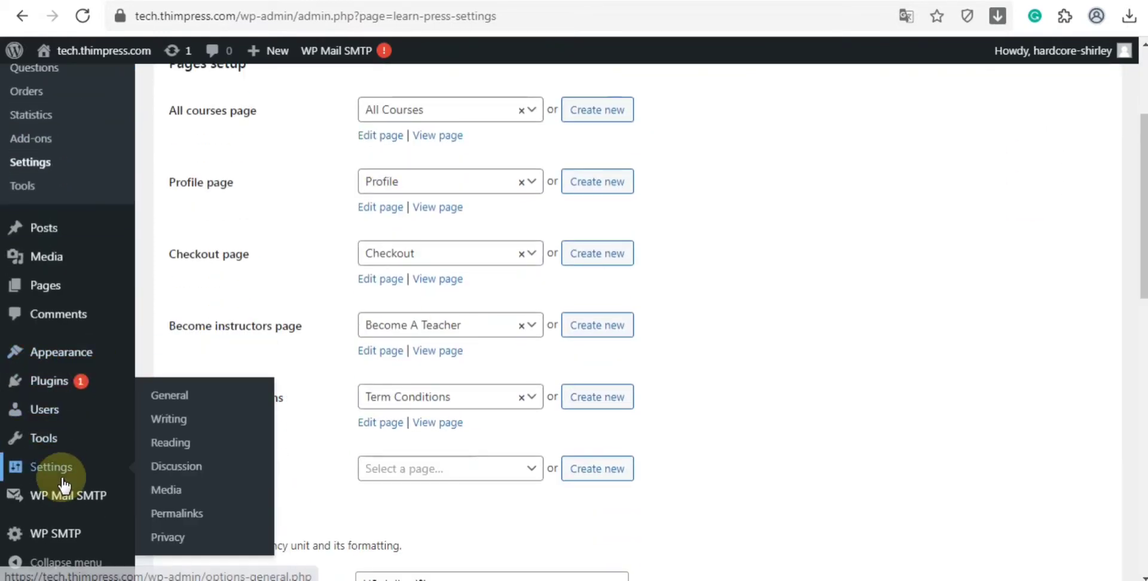
{"action": "left_click", "coordinate": [181, 399]}
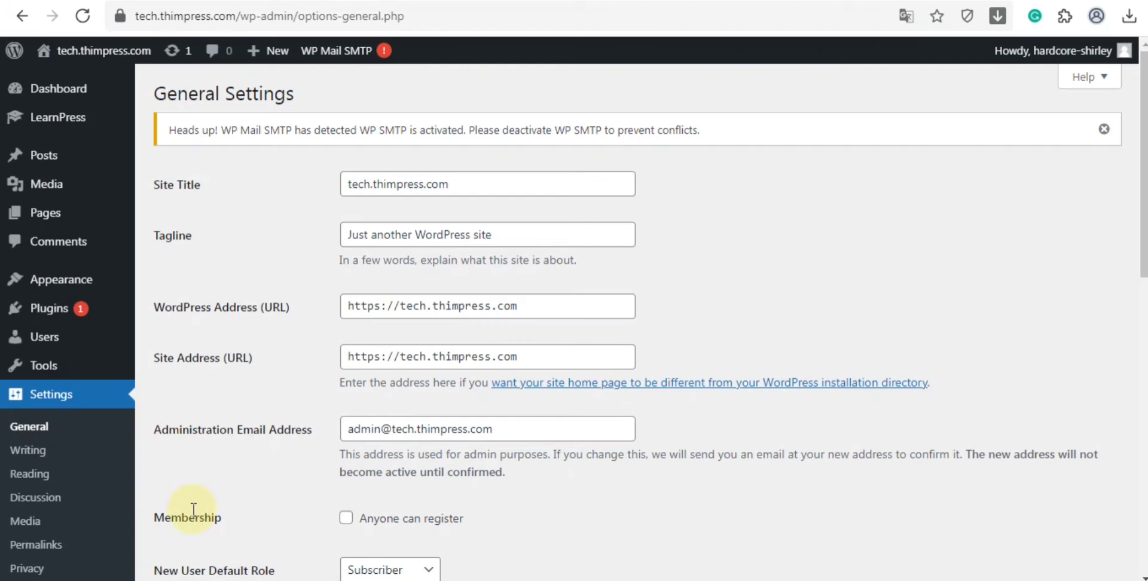
{"action": "left_click", "coordinate": [346, 518]}
{"action": "scroll", "coordinate": [574, 323], "scroll_direction": "down", "scroll_amount": 10}
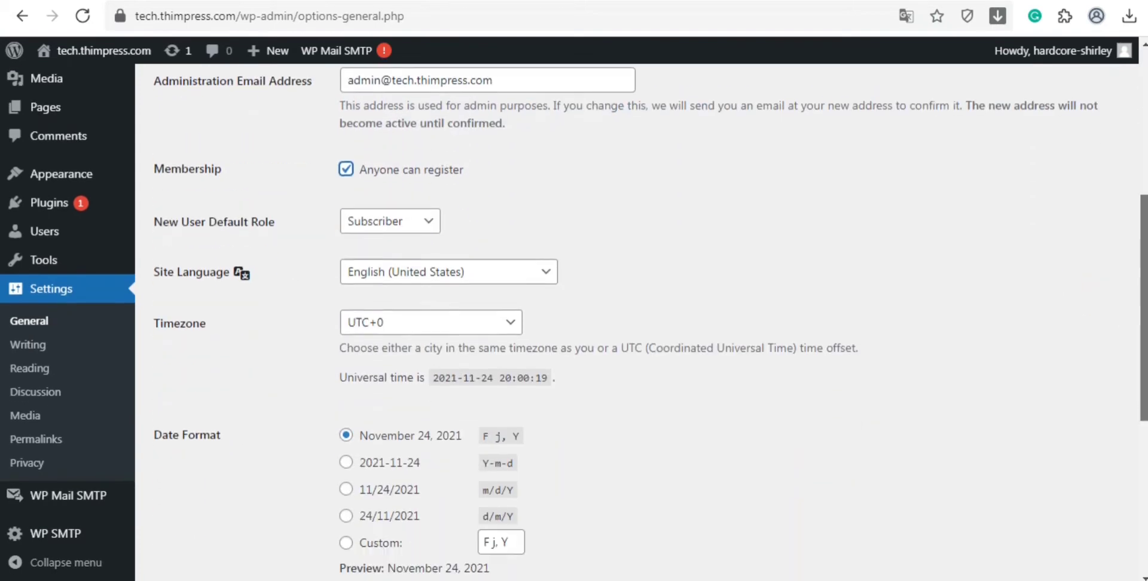
{"action": "scroll", "coordinate": [573, 323], "scroll_direction": "down", "scroll_amount": 2}
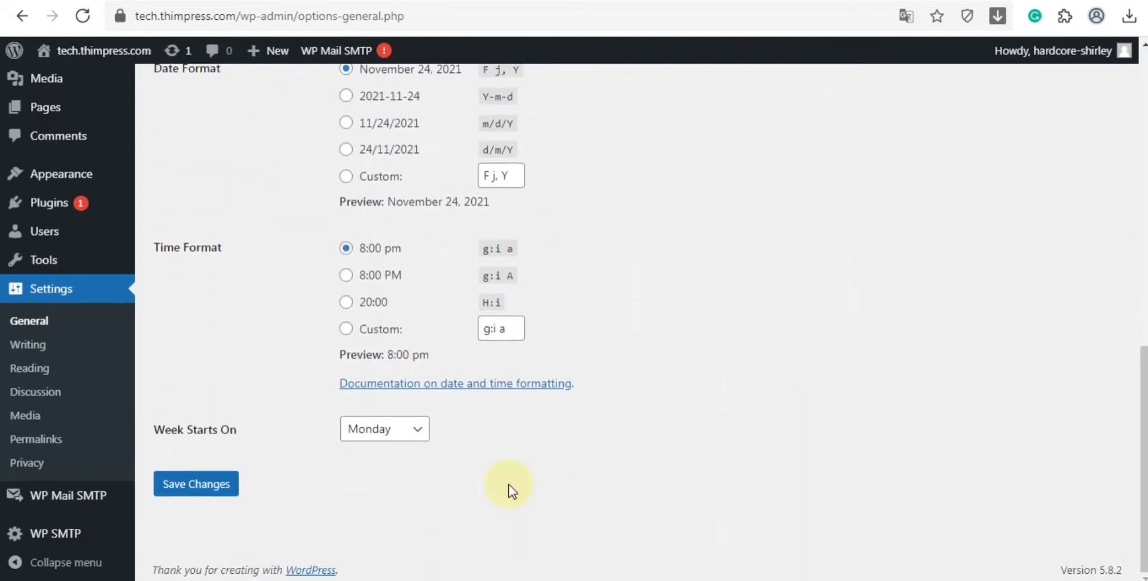
{"action": "left_click", "coordinate": [209, 488]}
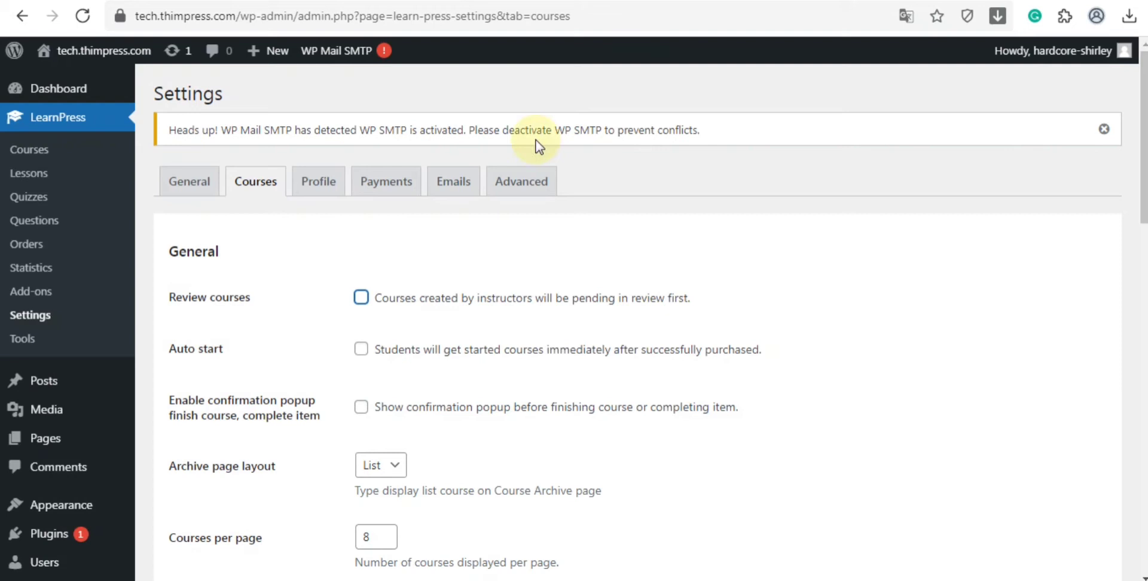
- Tick course review, Auto start and the finish-course confirmation popup on the LearnPress Courses tab
{"action": "left_click", "coordinate": [361, 298]}
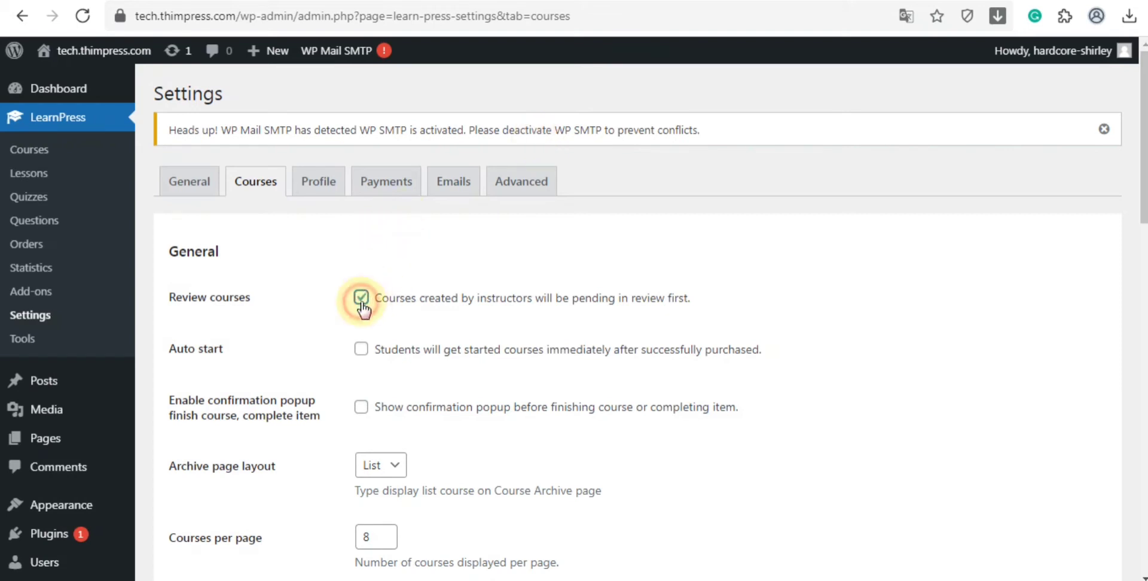
{"action": "left_click", "coordinate": [361, 349]}
{"action": "left_click", "coordinate": [371, 400]}
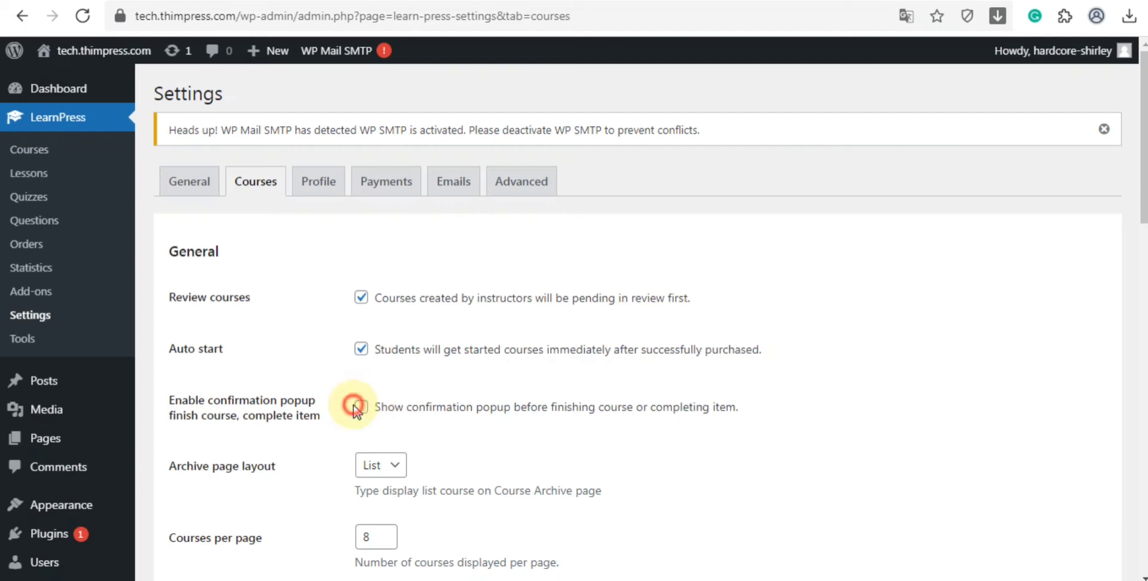
{"action": "left_click", "coordinate": [359, 407]}
- Keep the List archive layout and 8 courses per page, then save the course settings
{"action": "left_click", "coordinate": [390, 466]}
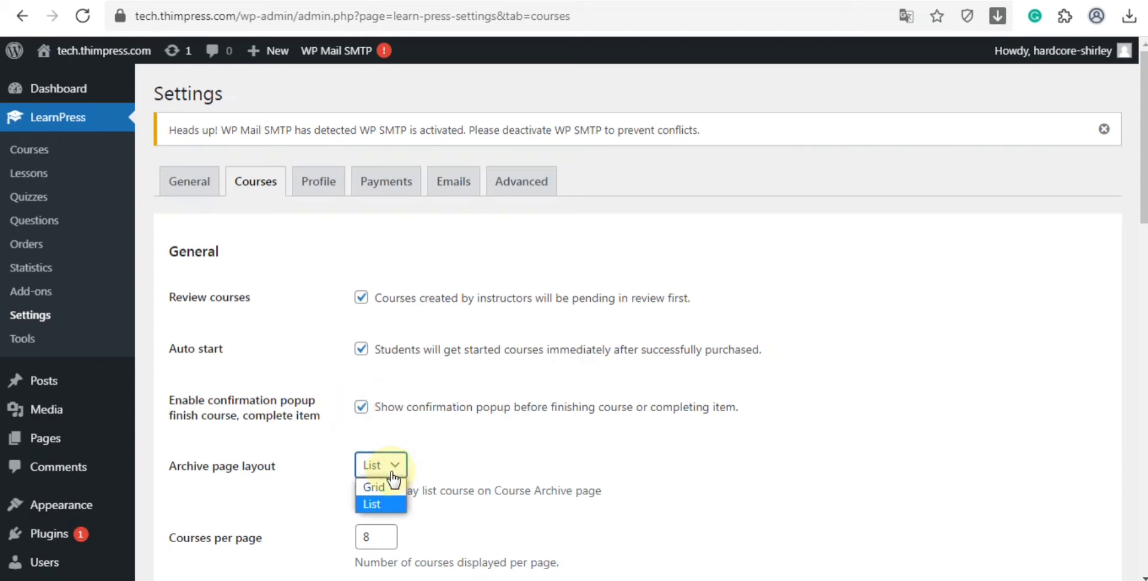
{"action": "left_click", "coordinate": [396, 468]}
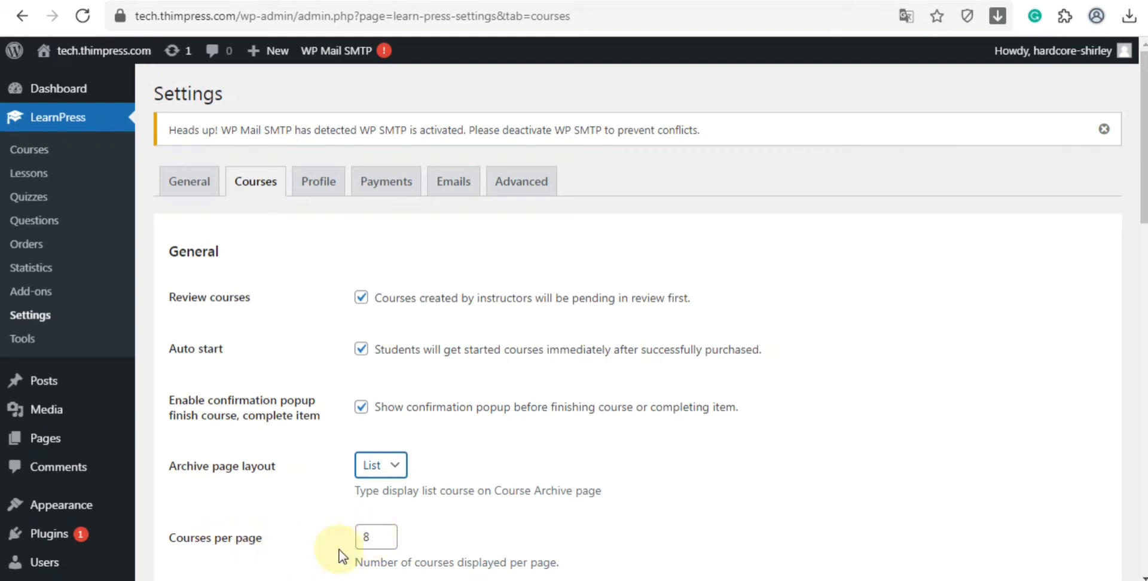
{"action": "left_click", "coordinate": [368, 537]}
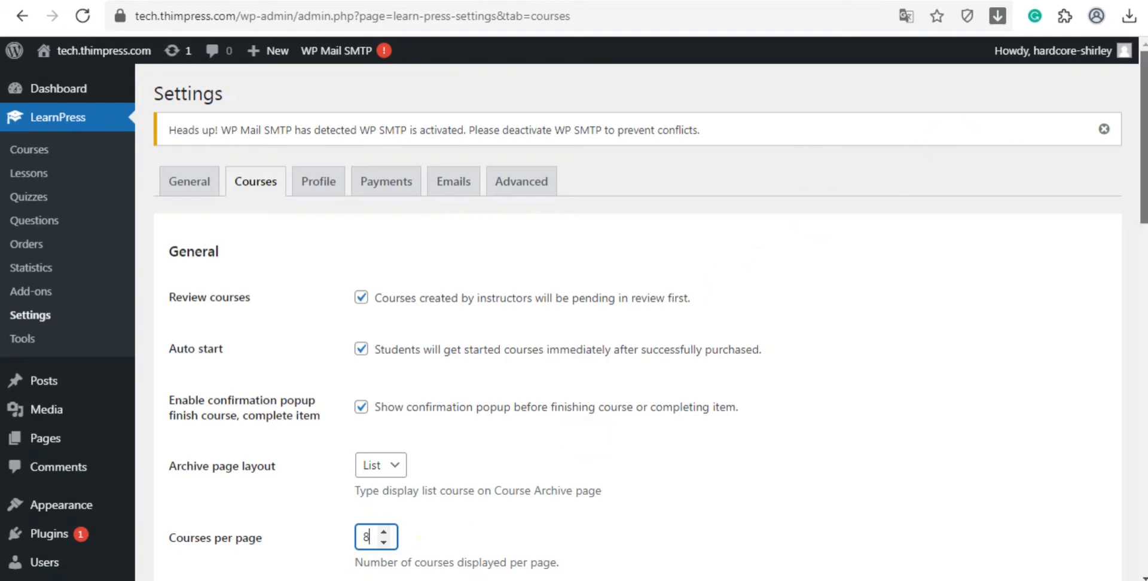
{"action": "scroll", "coordinate": [637, 322], "scroll_direction": "down", "scroll_amount": 15}
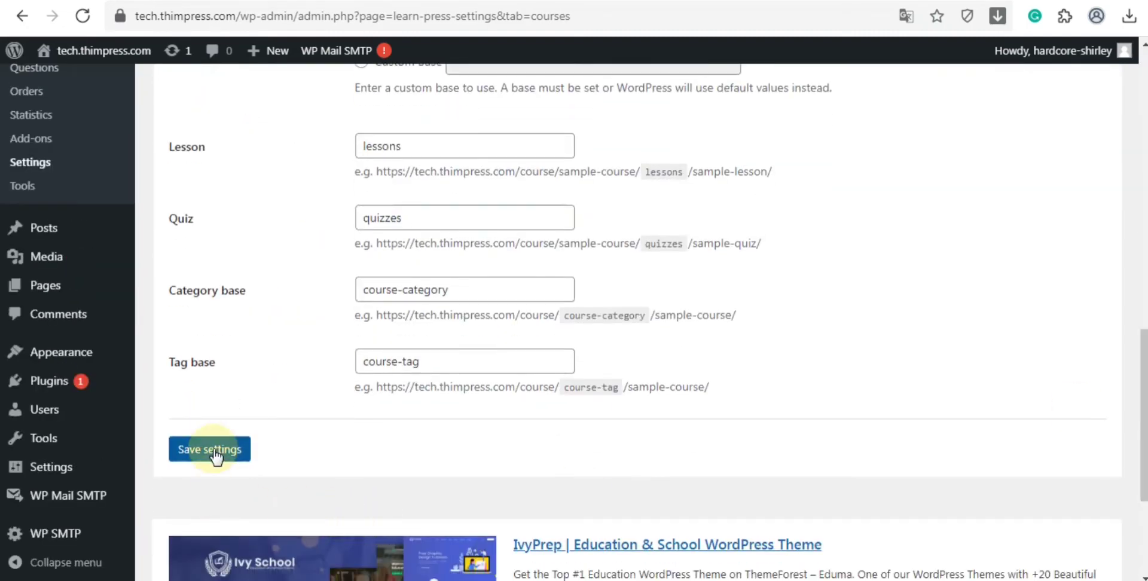
{"action": "left_click", "coordinate": [214, 455]}
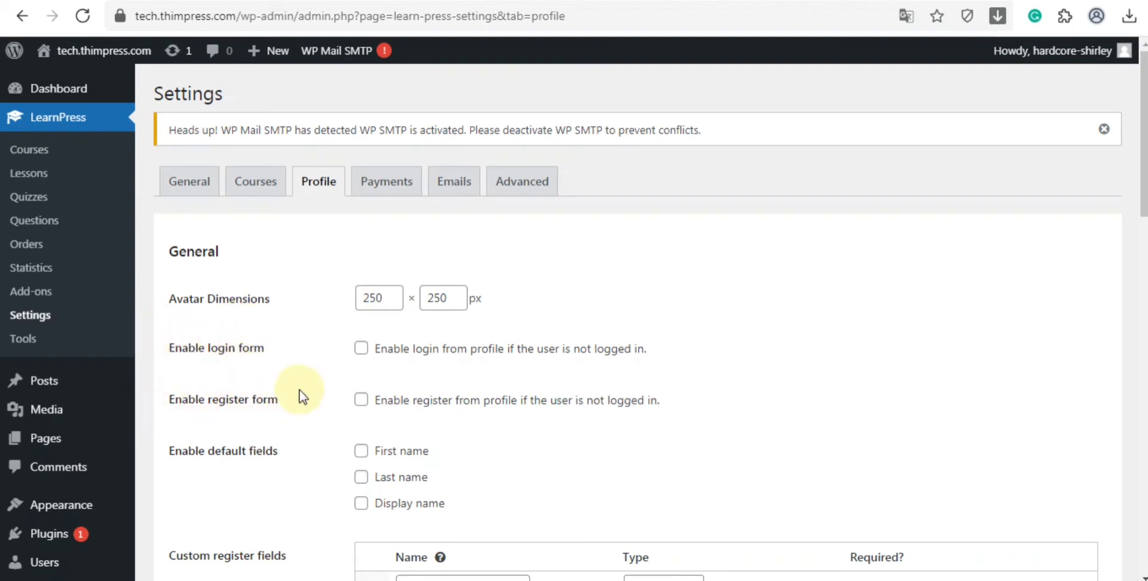
- Enable the profile login and register forms with First, Last and Display name fields
{"action": "left_click", "coordinate": [383, 359]}
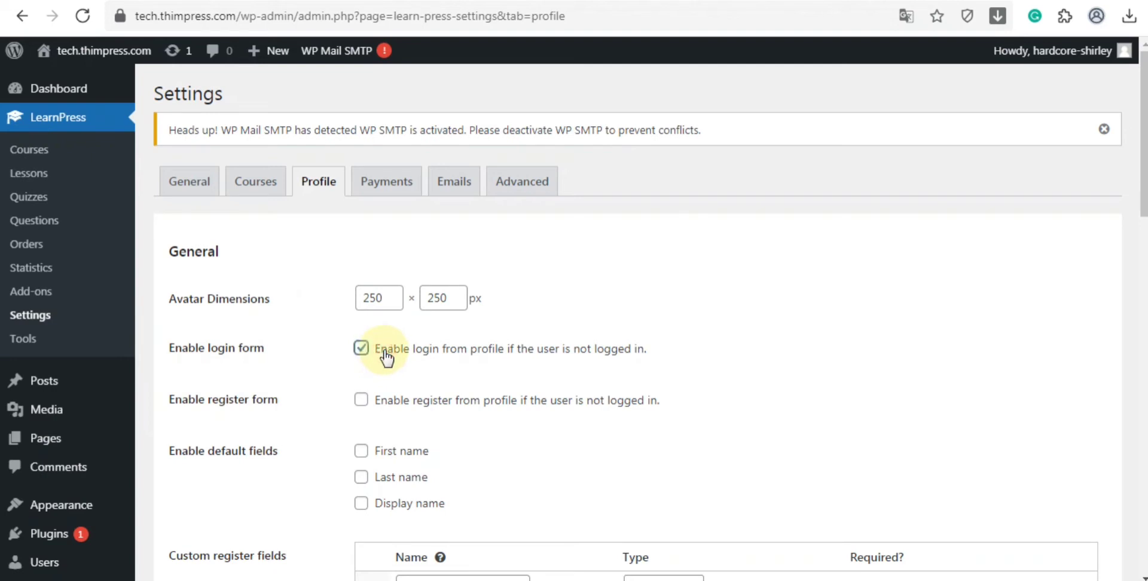
{"action": "left_click", "coordinate": [362, 401]}
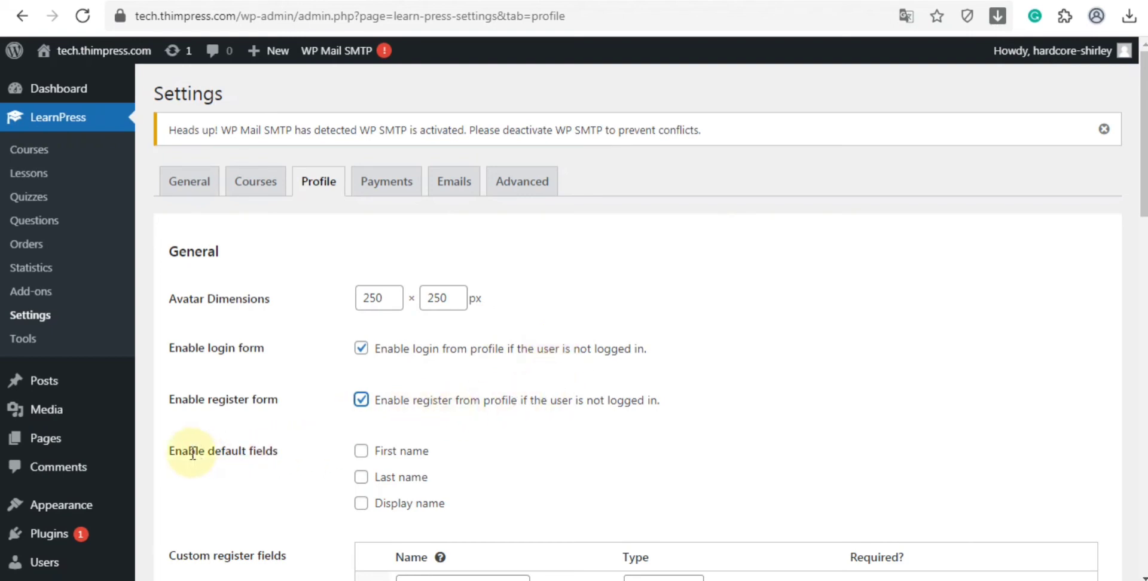
{"action": "left_click", "coordinate": [380, 454]}
{"action": "left_click", "coordinate": [386, 477]}
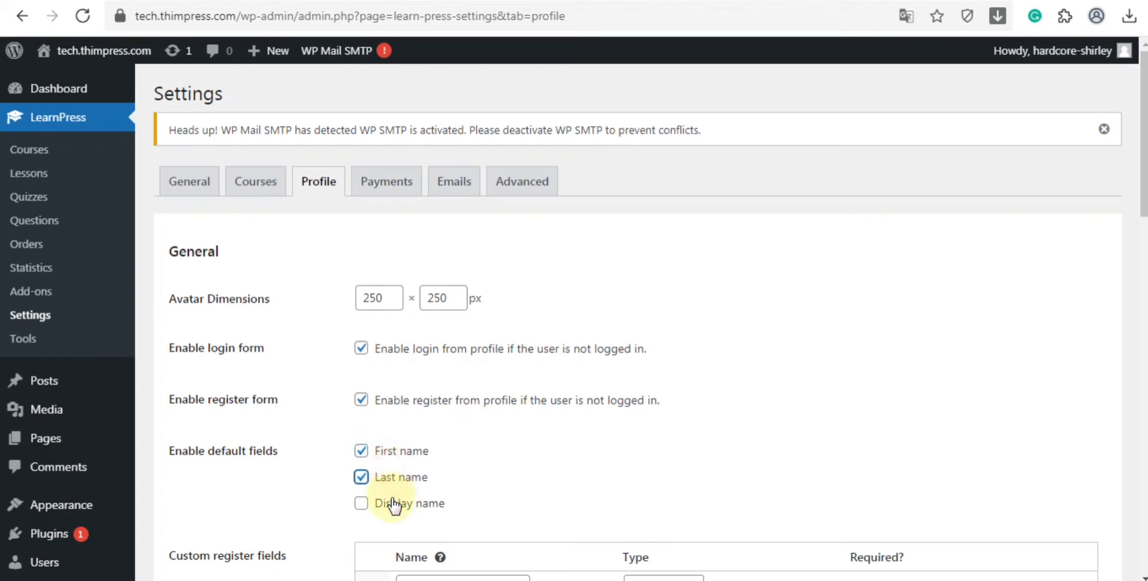
{"action": "left_click", "coordinate": [393, 506]}
- Add a second required custom register field and save the Profile settings
{"action": "left_click_drag", "start_coordinate": [1143, 119], "coordinate": [1138, 230]}
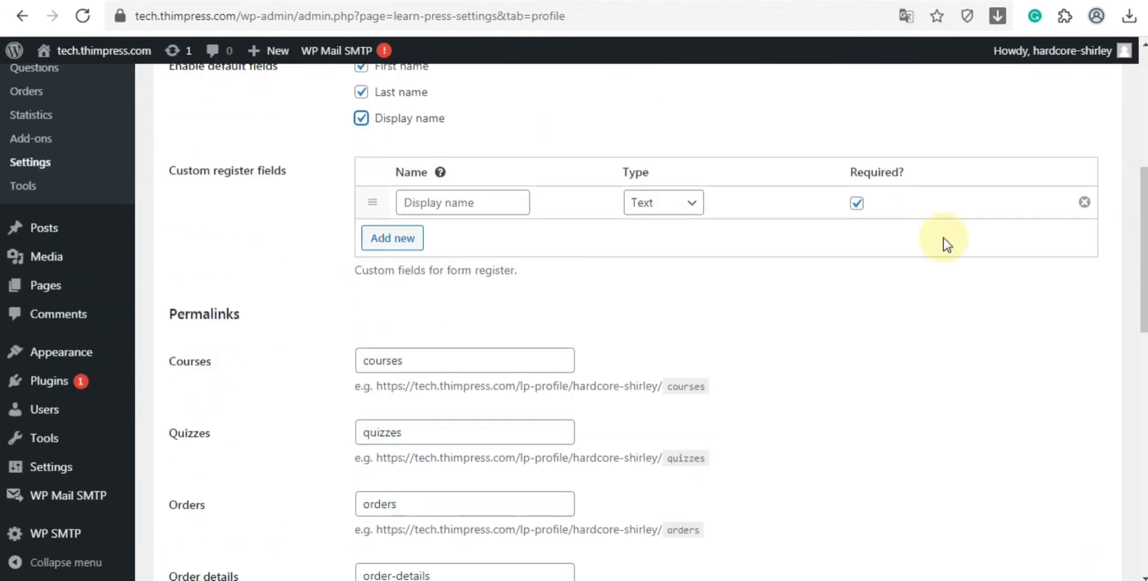
{"action": "left_click", "coordinate": [374, 239]}
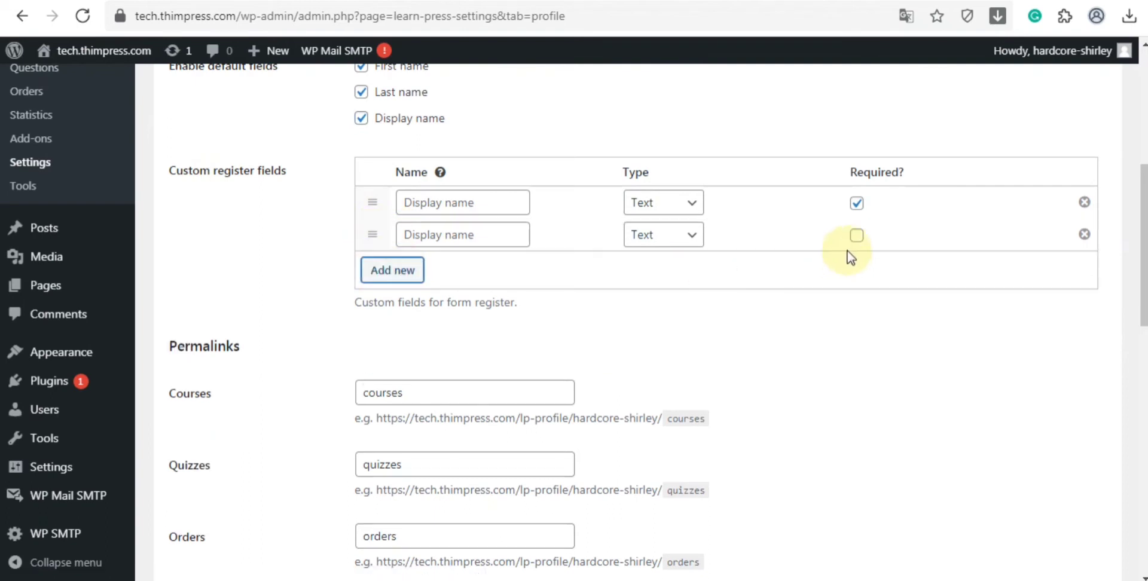
{"action": "left_click", "coordinate": [856, 236]}
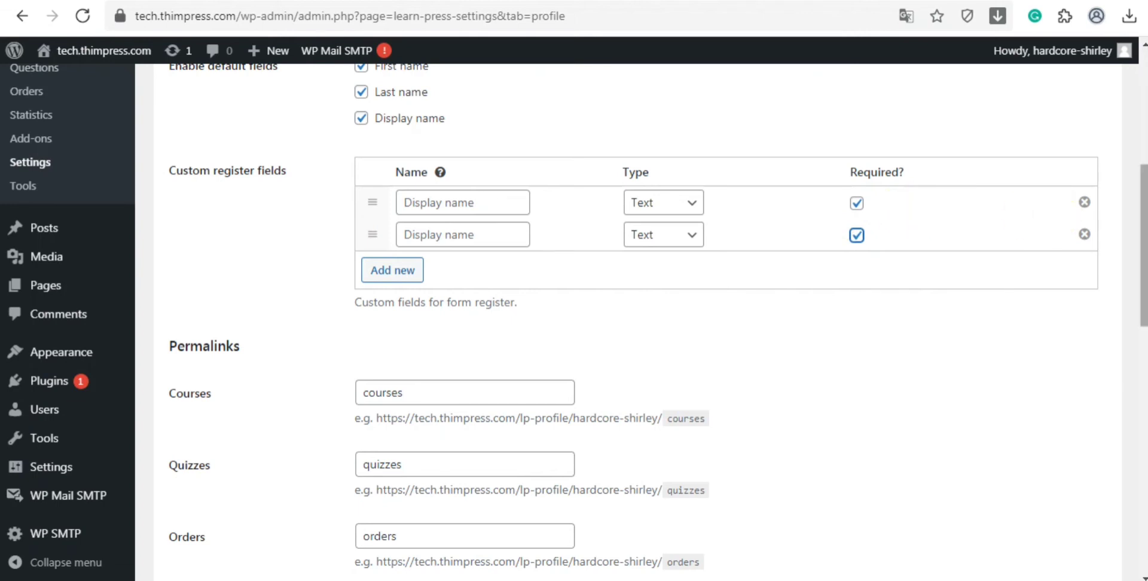
{"action": "scroll", "coordinate": [1114, 290], "scroll_direction": "down", "scroll_amount": 4}
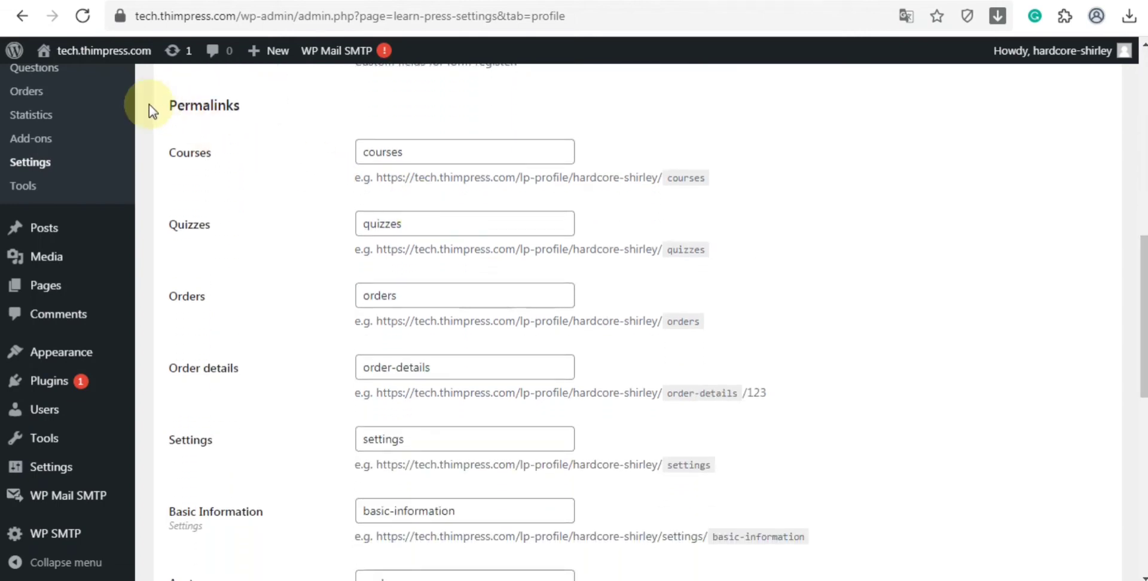
{"action": "scroll", "coordinate": [1050, 359], "scroll_direction": "down", "scroll_amount": 5}
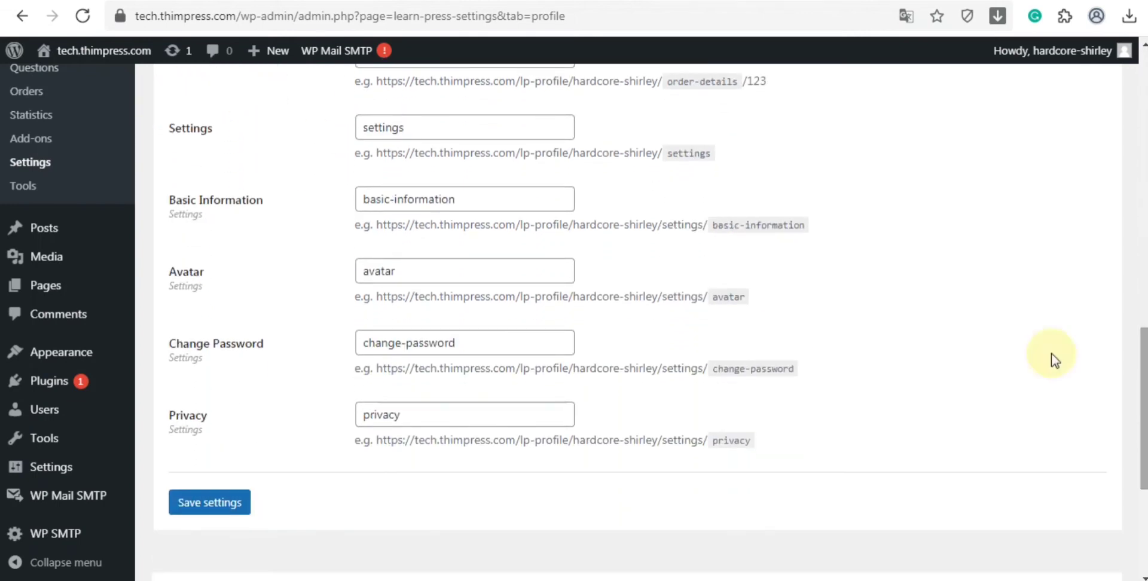
{"action": "left_click", "coordinate": [205, 501]}
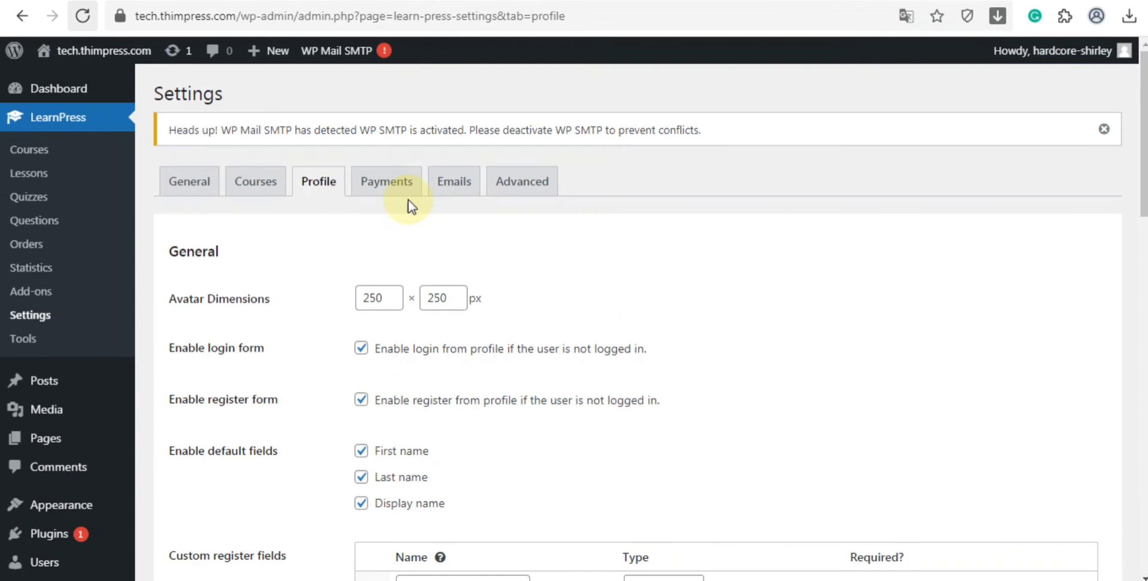
- On the Payments tab, enable guest checkout and the login and register forms at checkout
{"action": "left_click", "coordinate": [412, 181]}
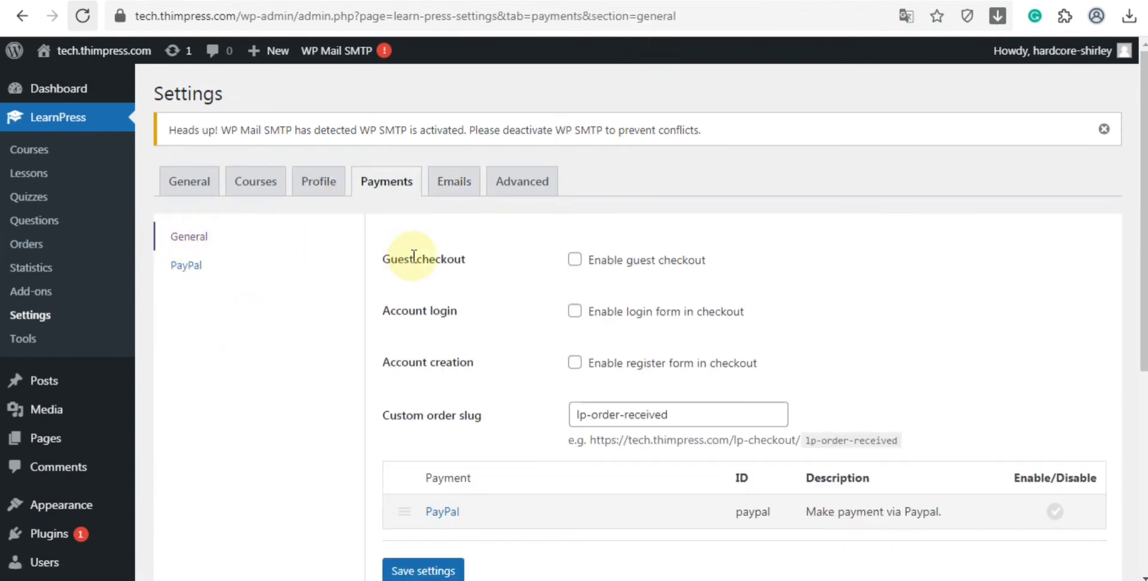
{"action": "left_click", "coordinate": [654, 263]}
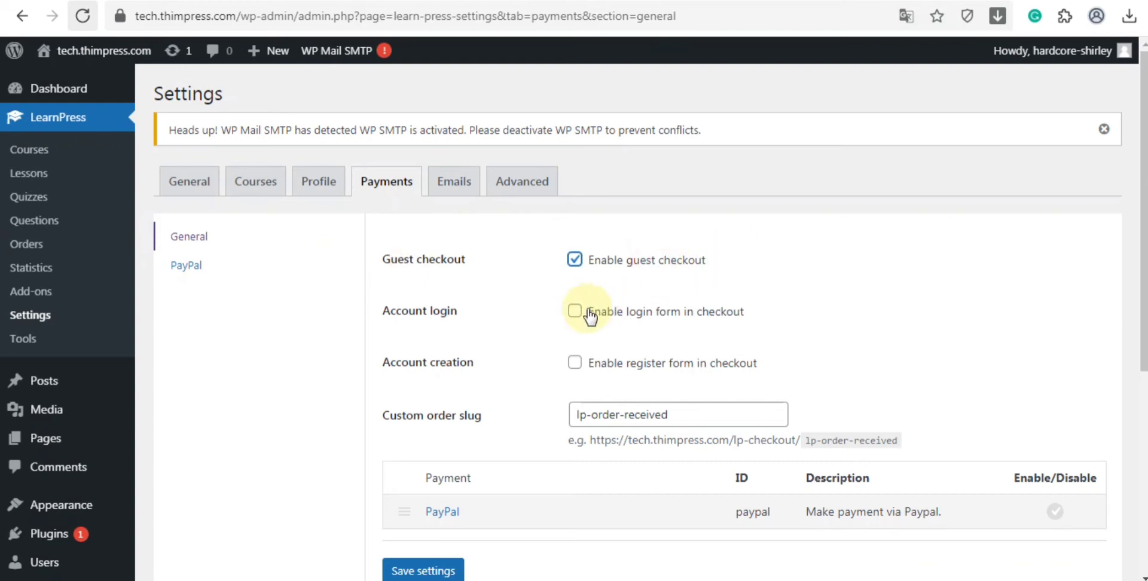
{"action": "left_click", "coordinate": [687, 315]}
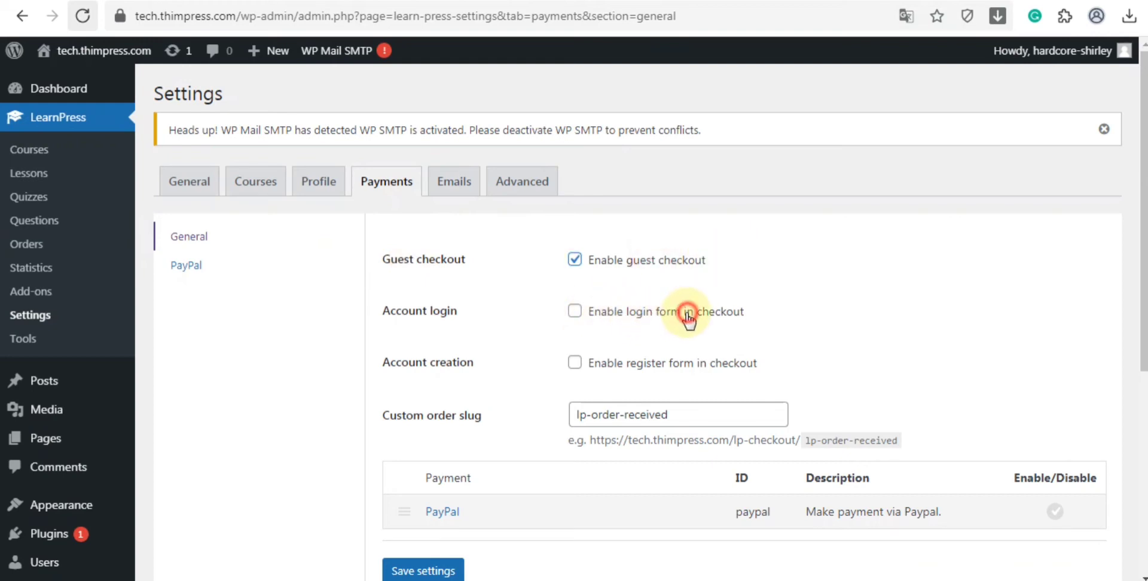
{"action": "left_click", "coordinate": [746, 366]}
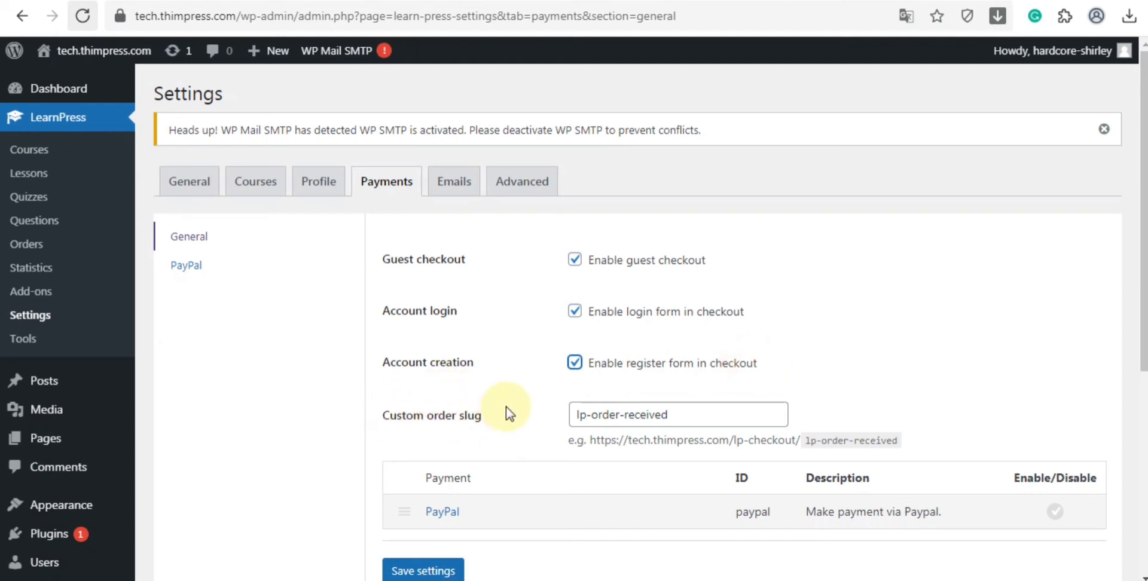
- Enable PayPal Standard and PayPal sandbox mode on the PayPal tab, then save
{"action": "left_click", "coordinate": [198, 273]}
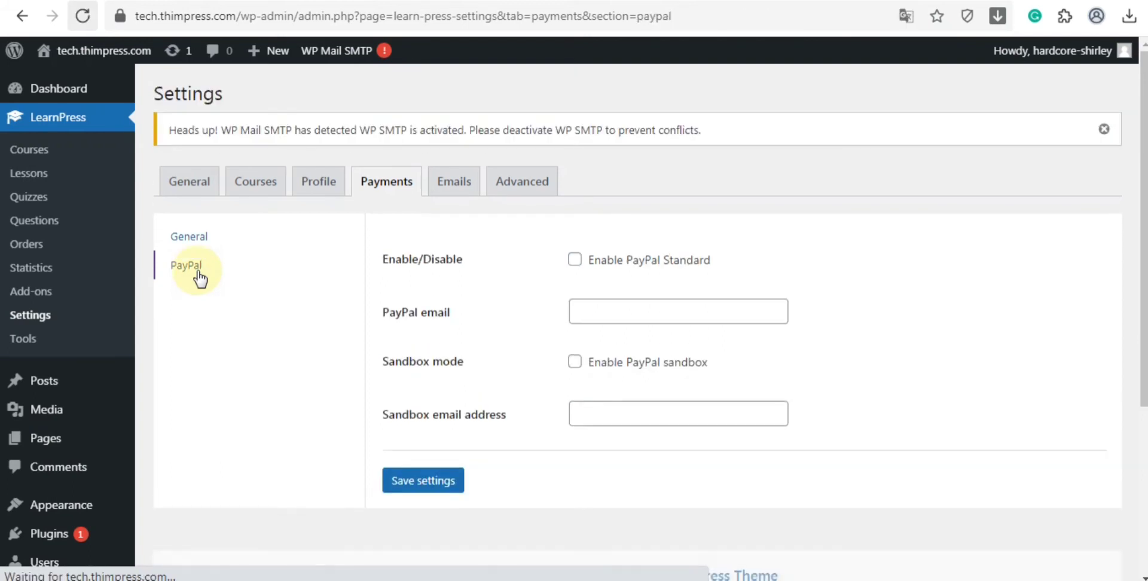
{"action": "left_click", "coordinate": [658, 269]}
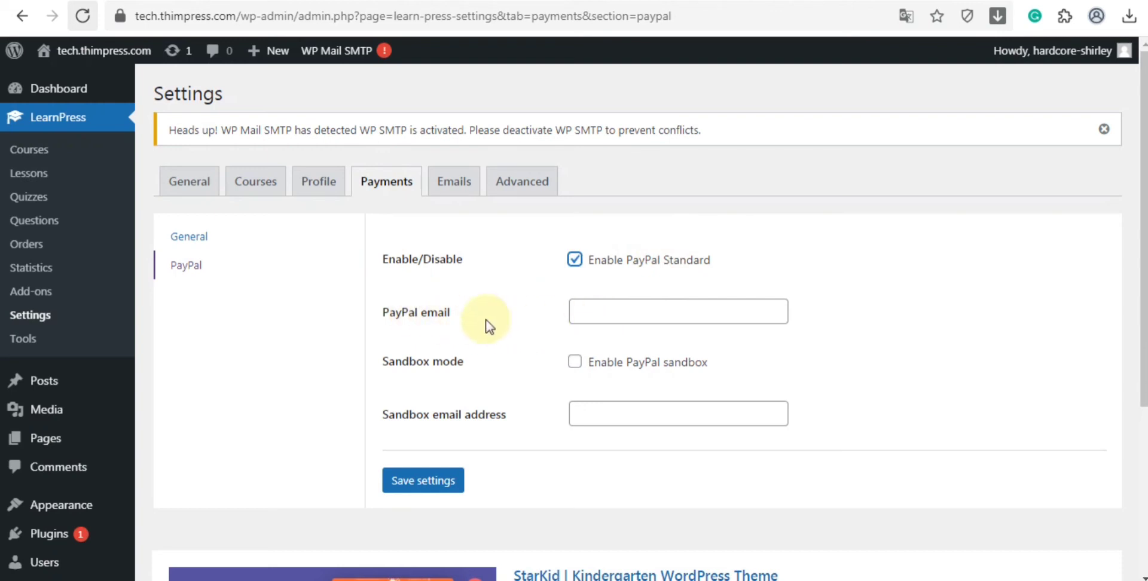
{"action": "left_click", "coordinate": [653, 313]}
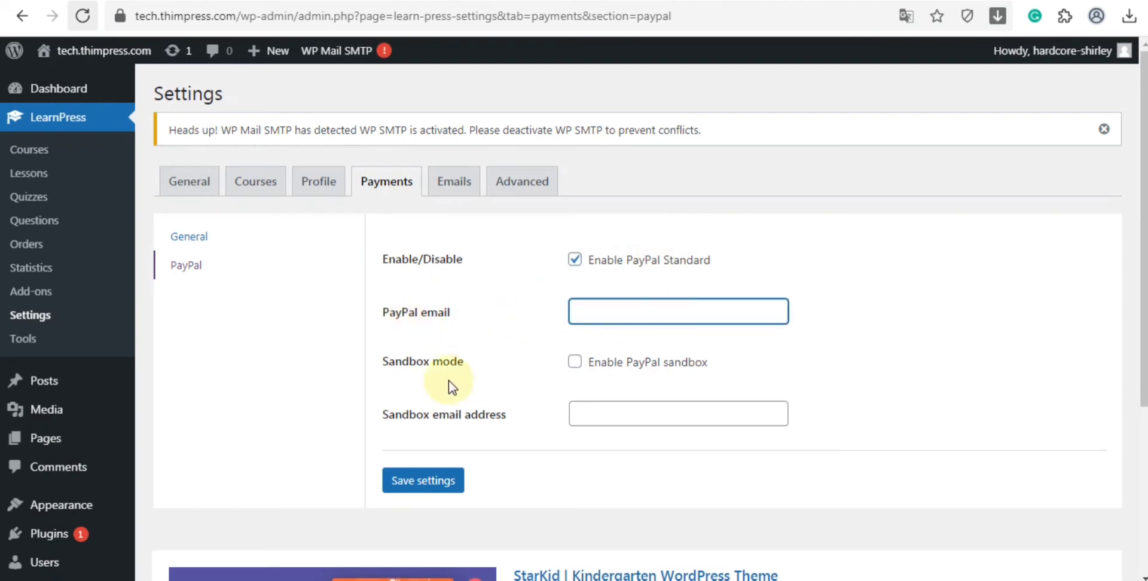
{"action": "left_click", "coordinate": [594, 362]}
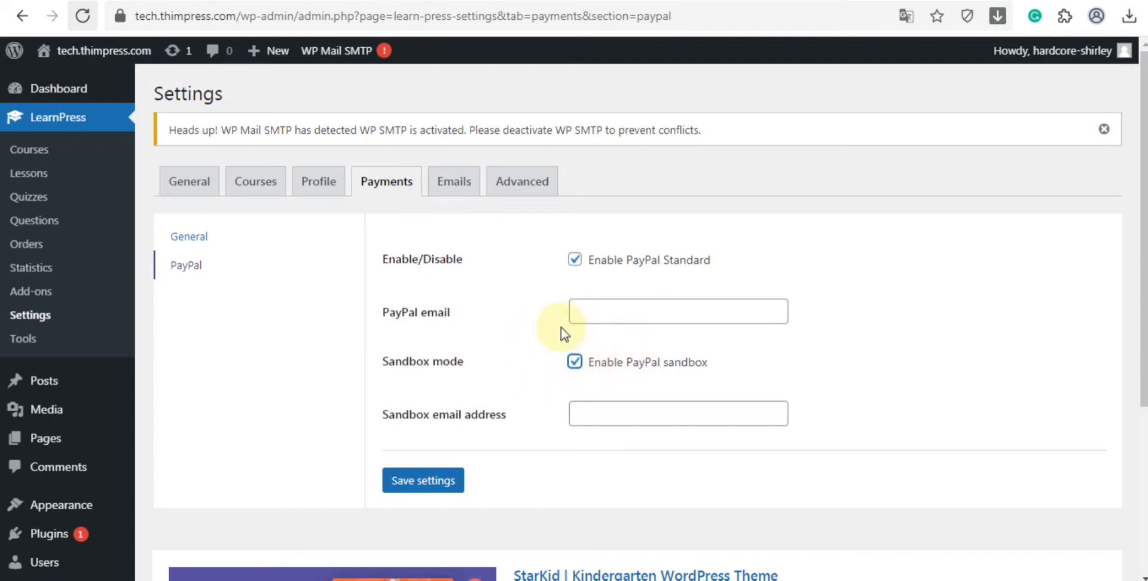
{"action": "left_click", "coordinate": [454, 482]}
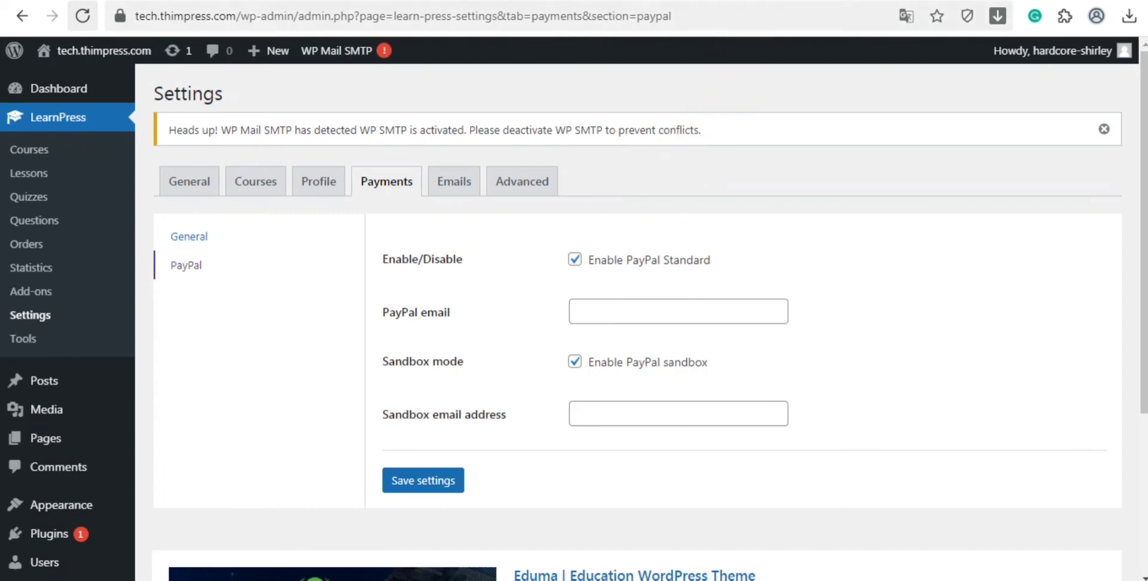
- On LearnPress's Emails tab, scroll through the notification email table and save the settings
{"action": "key", "text": "ctrl+Tab"}
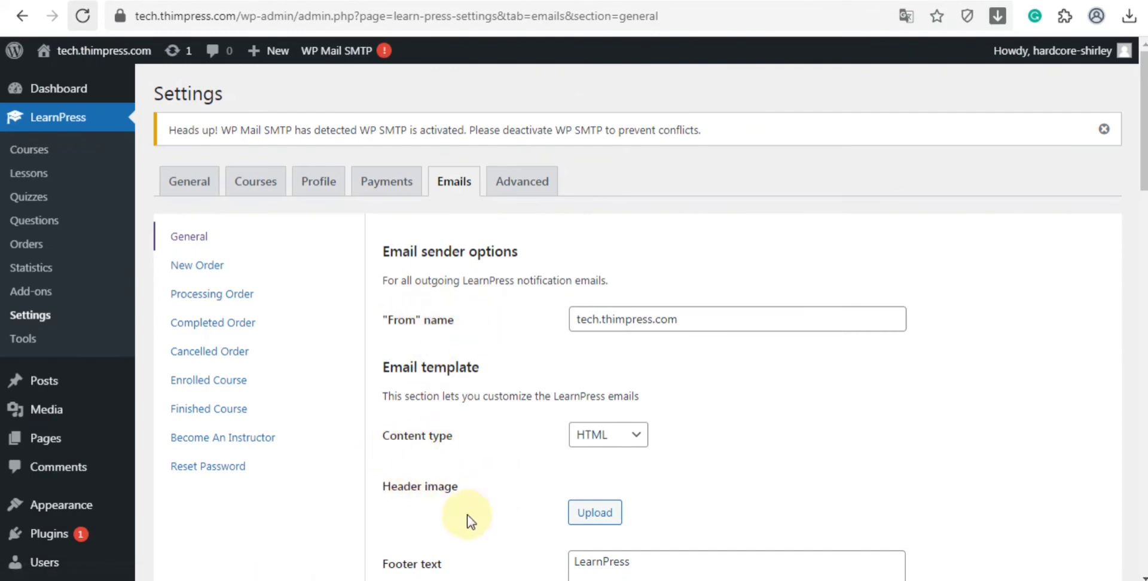
{"action": "scroll", "coordinate": [1130, 281], "scroll_direction": "down", "scroll_amount": 4}
{"action": "scroll", "coordinate": [547, 332], "scroll_direction": "down", "scroll_amount": 2}
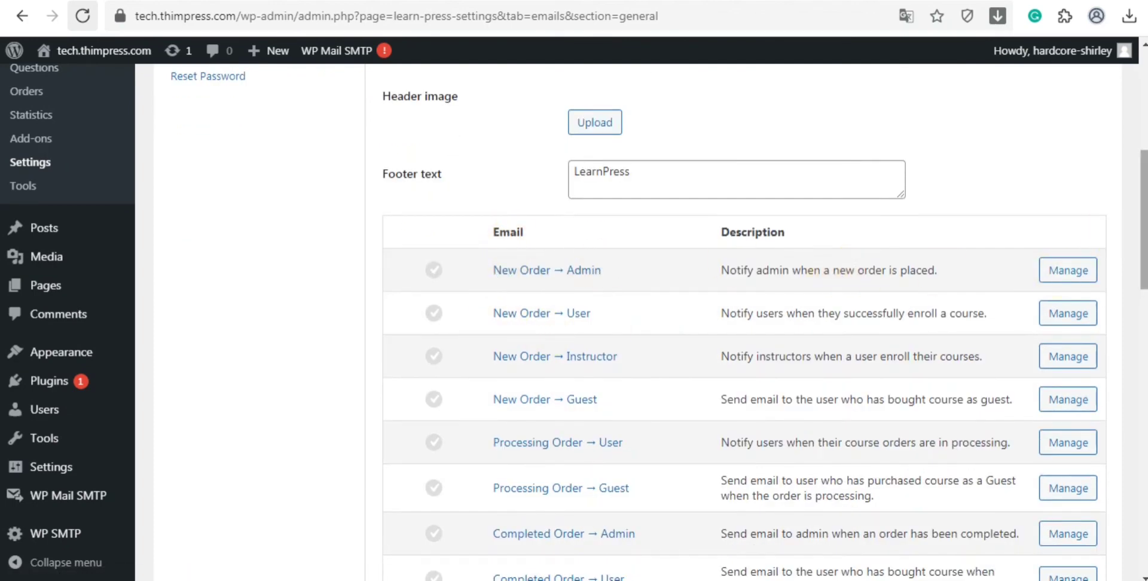
{"action": "scroll", "coordinate": [543, 364], "scroll_direction": "down", "scroll_amount": 15}
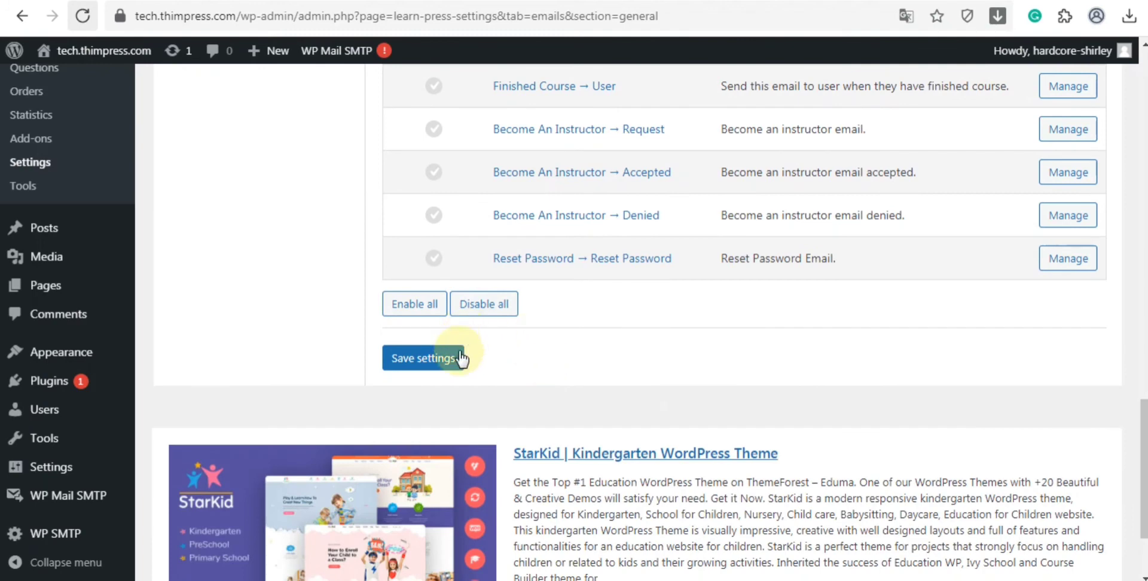
{"action": "left_click", "coordinate": [461, 358]}
{"action": "left_click_drag", "start_coordinate": [1142, 378], "coordinate": [1142, 194]}
- Open the New Order → Admin email editor and save its settings unchanged
{"action": "left_click", "coordinate": [1063, 211]}
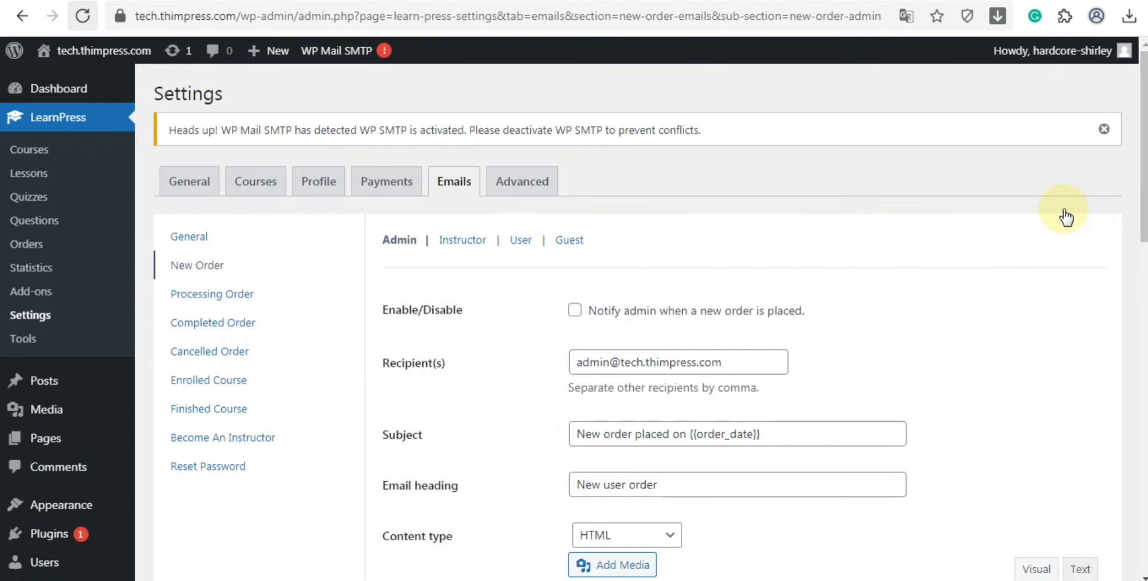
{"action": "left_click_drag", "start_coordinate": [1141, 168], "coordinate": [1136, 306]}
{"action": "left_click", "coordinate": [797, 345]}
{"action": "scroll", "coordinate": [1015, 295], "scroll_direction": "down", "scroll_amount": 8}
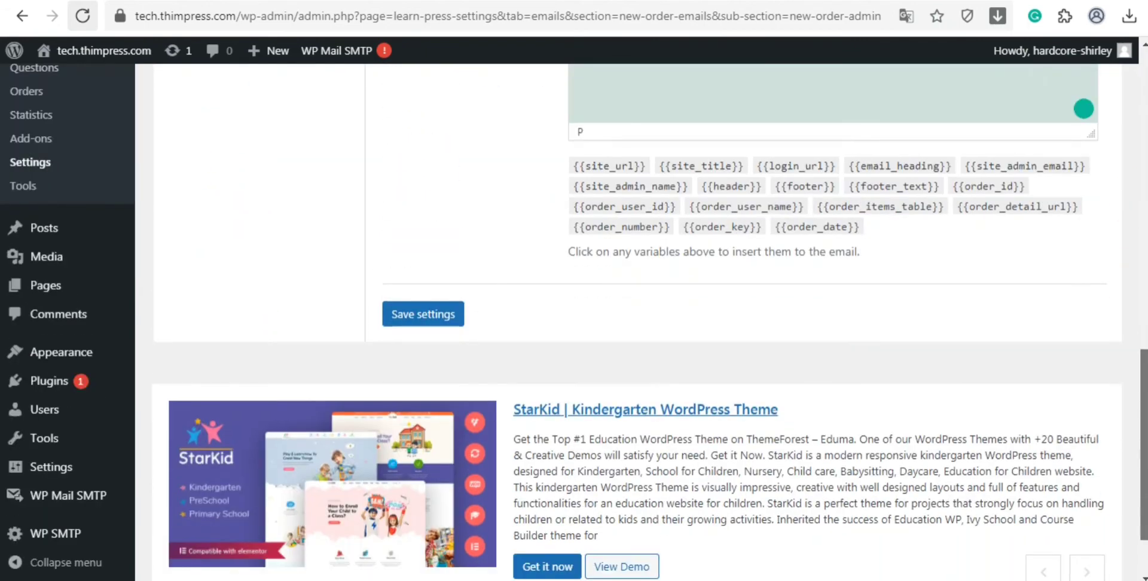
{"action": "left_click", "coordinate": [448, 327]}
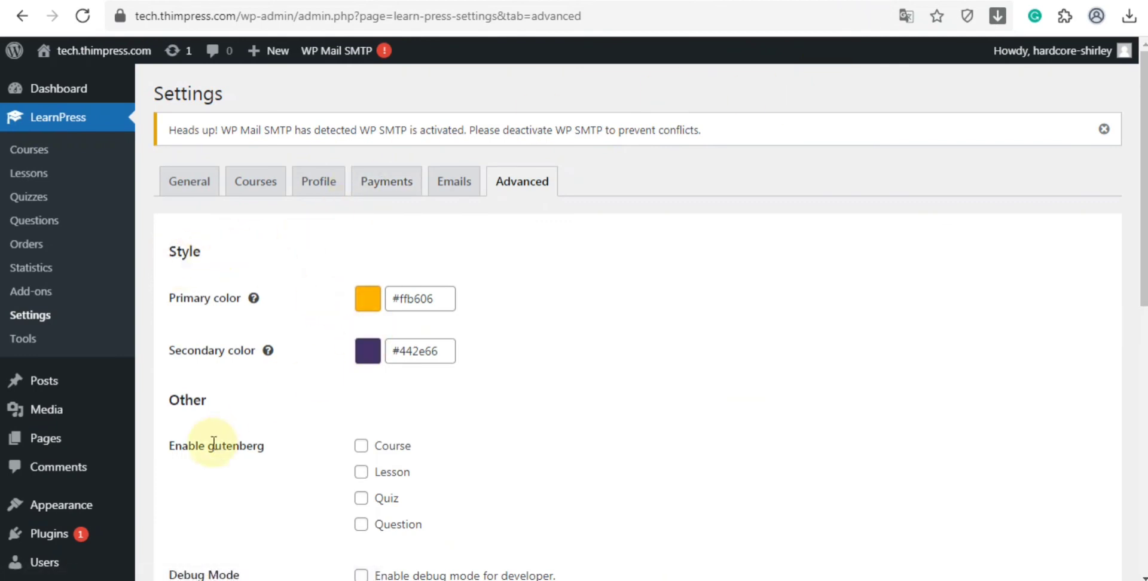
- Enable Gutenberg for courses, lessons, quizzes and questions
{"action": "left_click", "coordinate": [382, 450]}
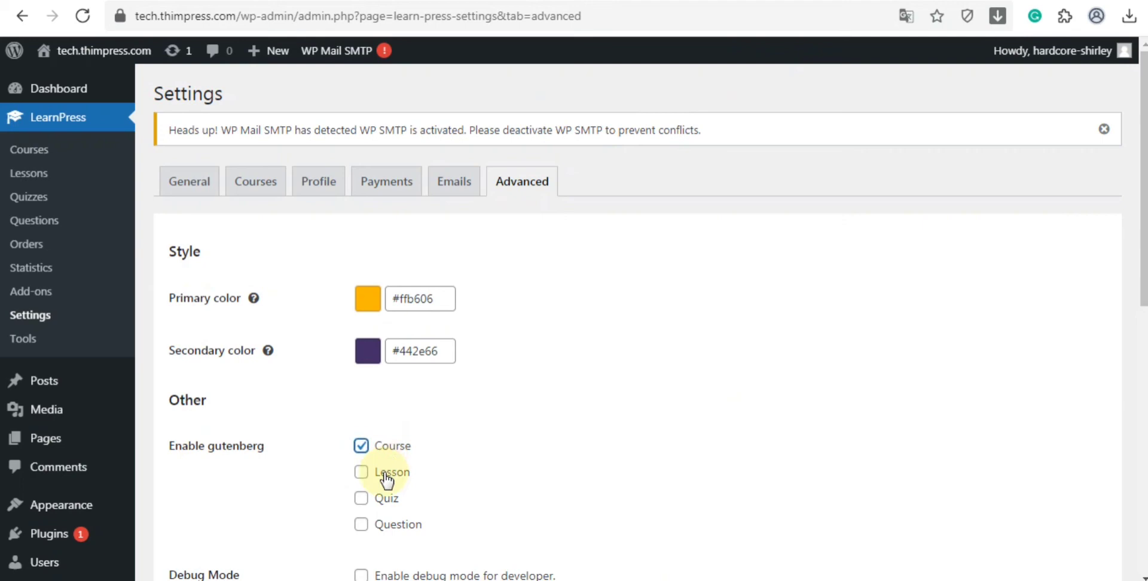
{"action": "left_click", "coordinate": [383, 475]}
{"action": "left_click", "coordinate": [374, 500]}
{"action": "left_click", "coordinate": [378, 524]}
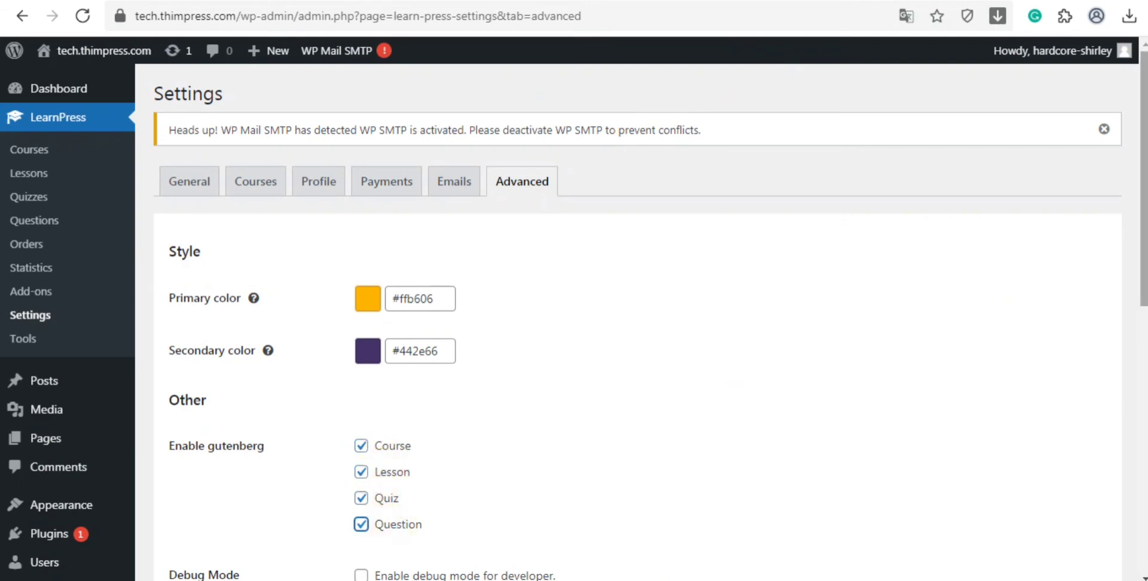
- Turn on Debug Mode and sticky question navigation, then save the Advanced settings
{"action": "scroll", "coordinate": [1136, 320], "scroll_direction": "down", "scroll_amount": 5}
{"action": "left_click_drag", "start_coordinate": [1139, 363], "coordinate": [1139, 369]}
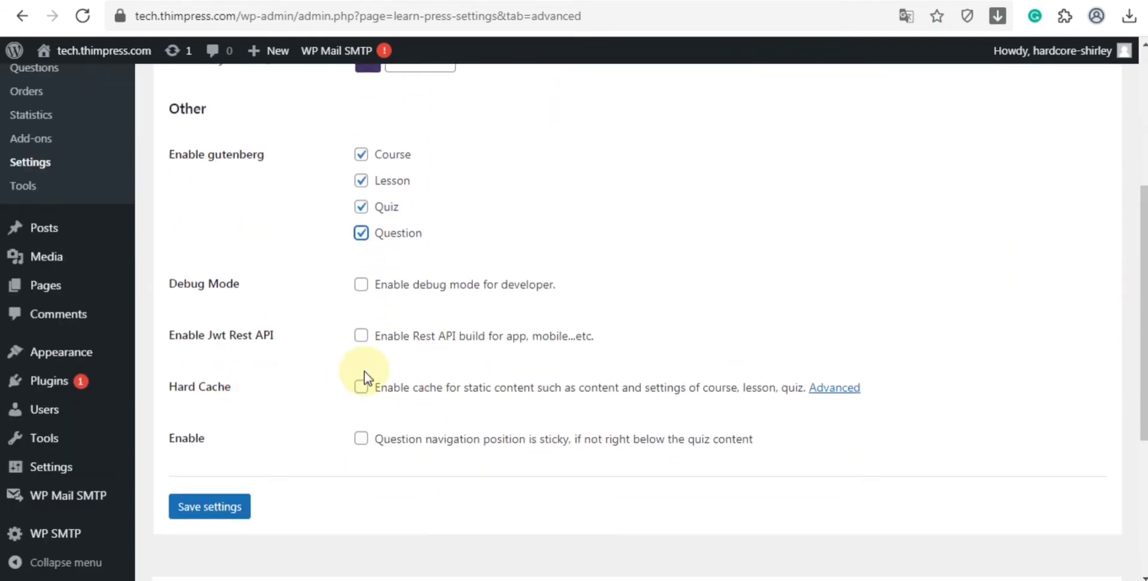
{"action": "left_click", "coordinate": [400, 296]}
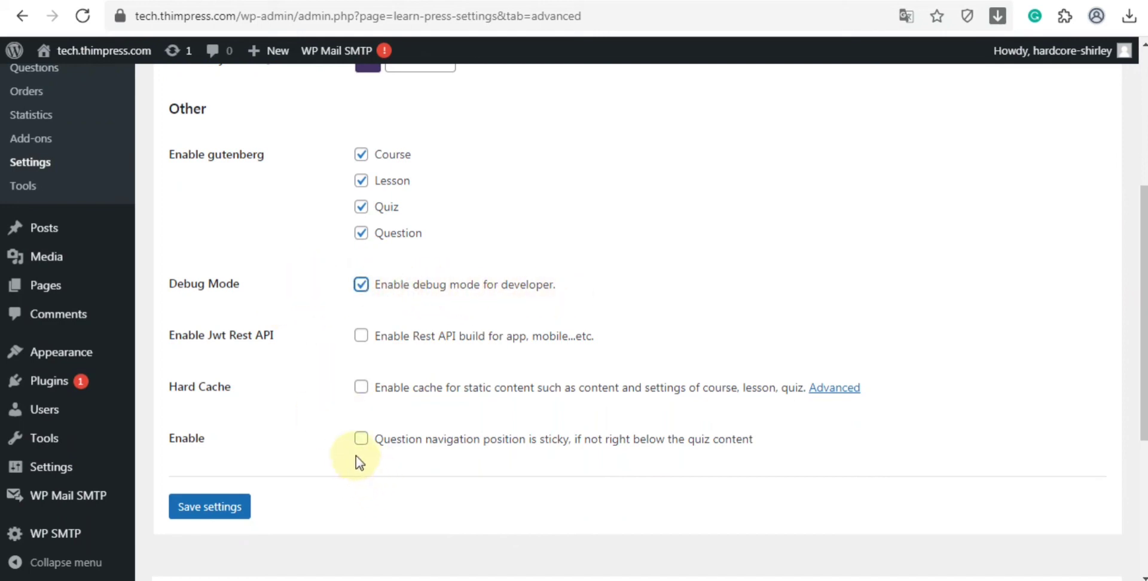
{"action": "left_click", "coordinate": [399, 442]}
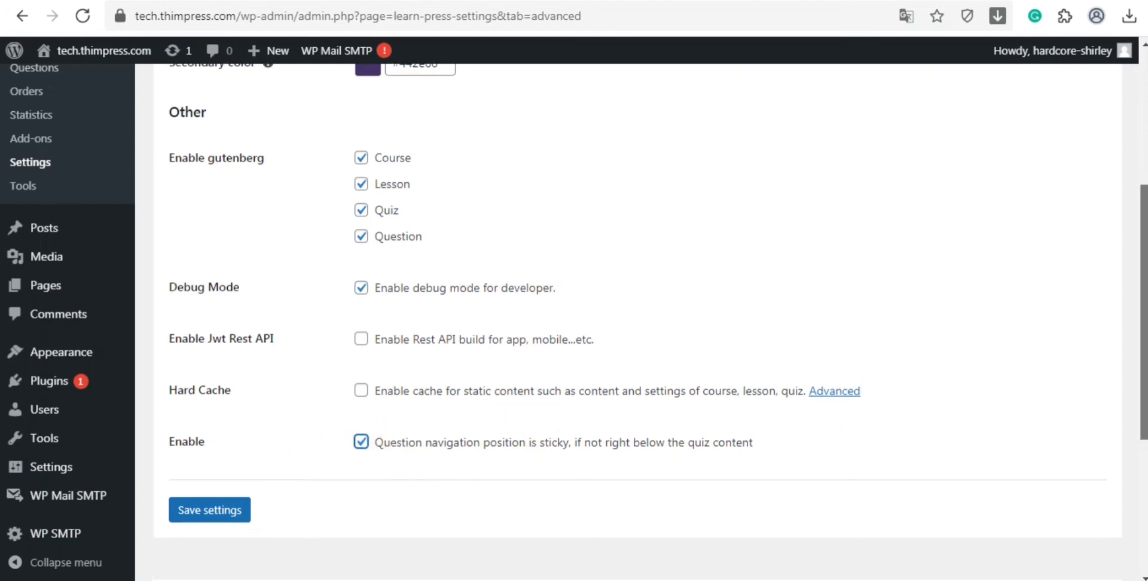
{"action": "left_click_drag", "start_coordinate": [1143, 310], "coordinate": [1143, 298]}
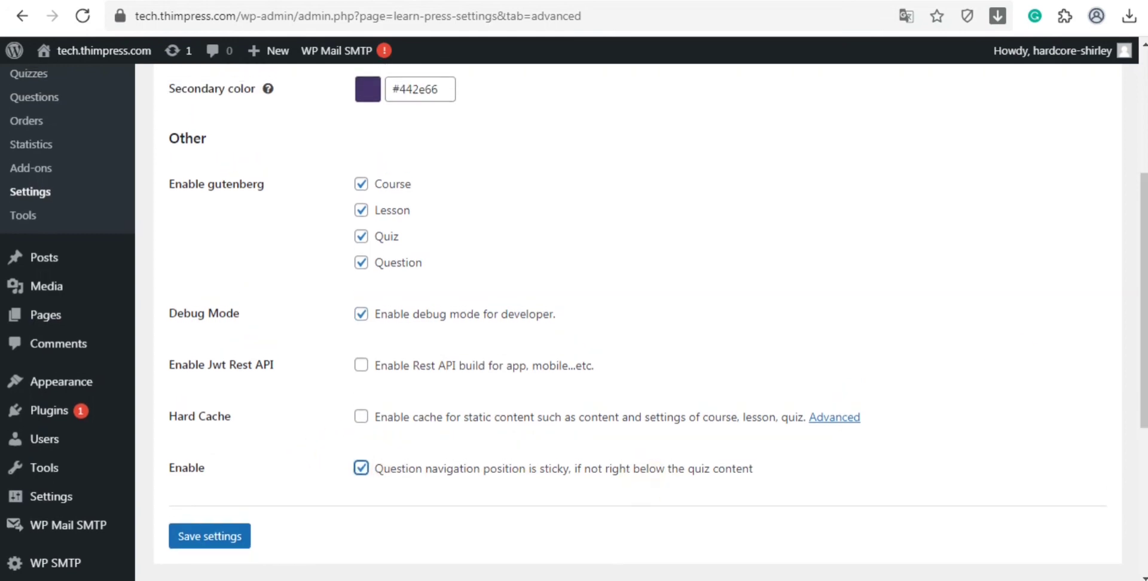
{"action": "left_click", "coordinate": [209, 537]}
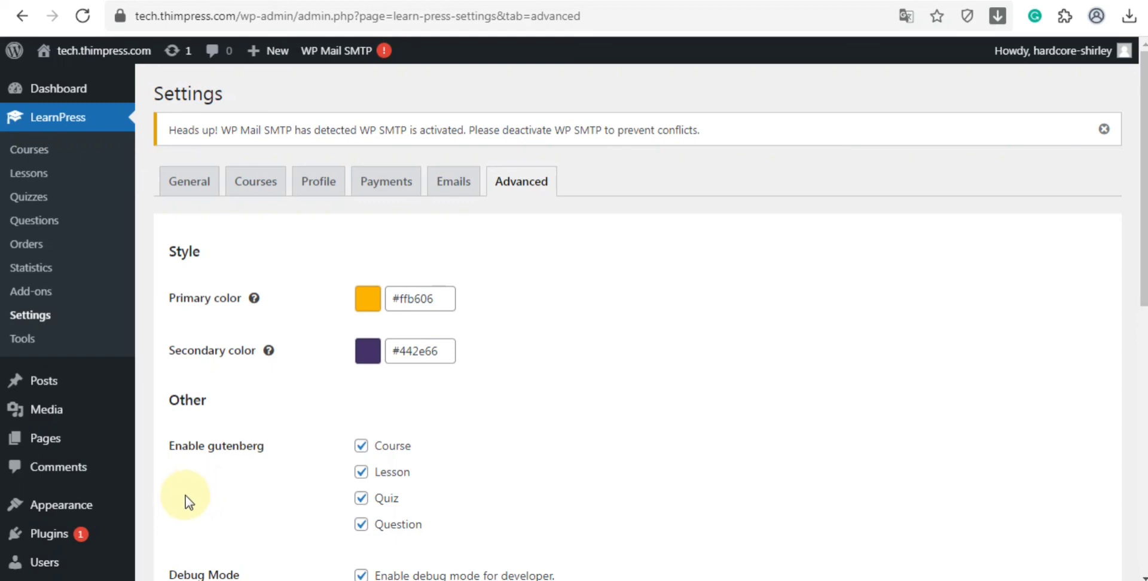
- Go from the Dashboard to Appearance > Themes, showing Twenty Twenty-One, Twenty Nineteen and Twenty Twenty
{"action": "left_click", "coordinate": [18, 88]}
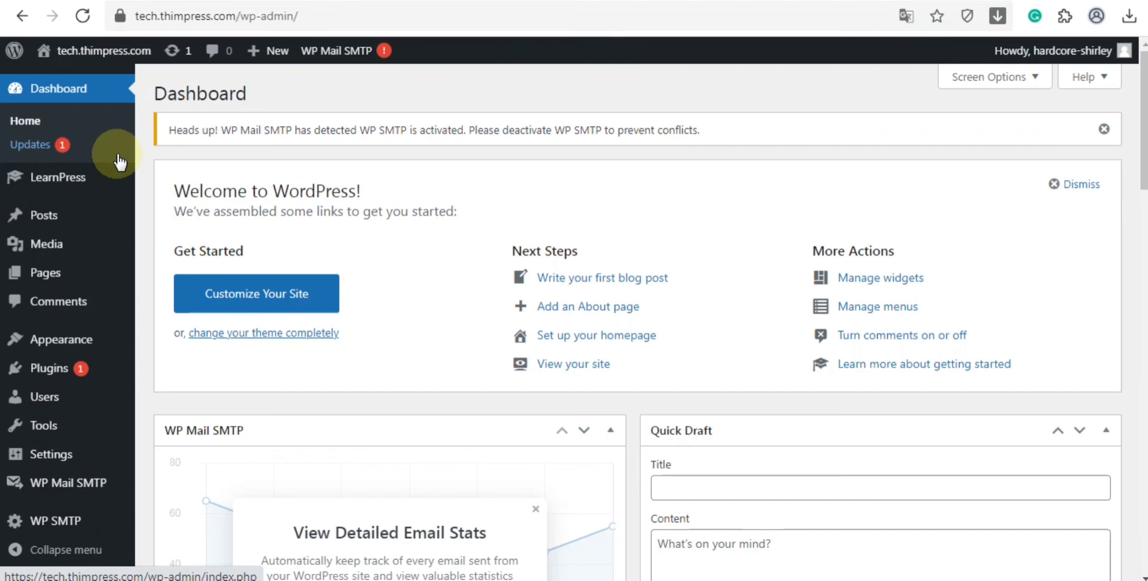
{"action": "mouse_move", "coordinate": [96, 340]}
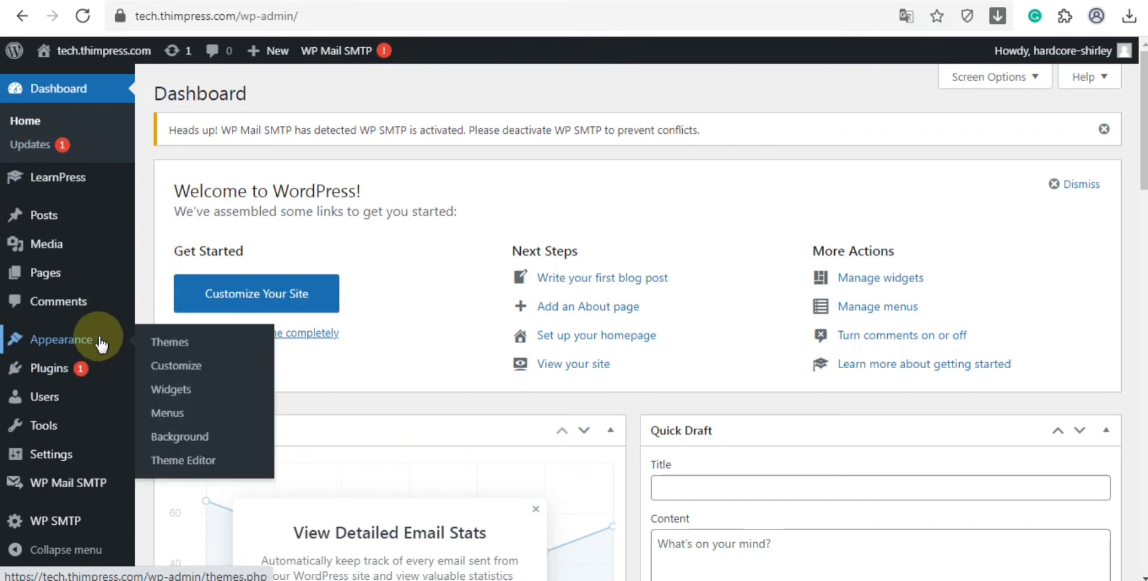
{"action": "left_click", "coordinate": [159, 346]}
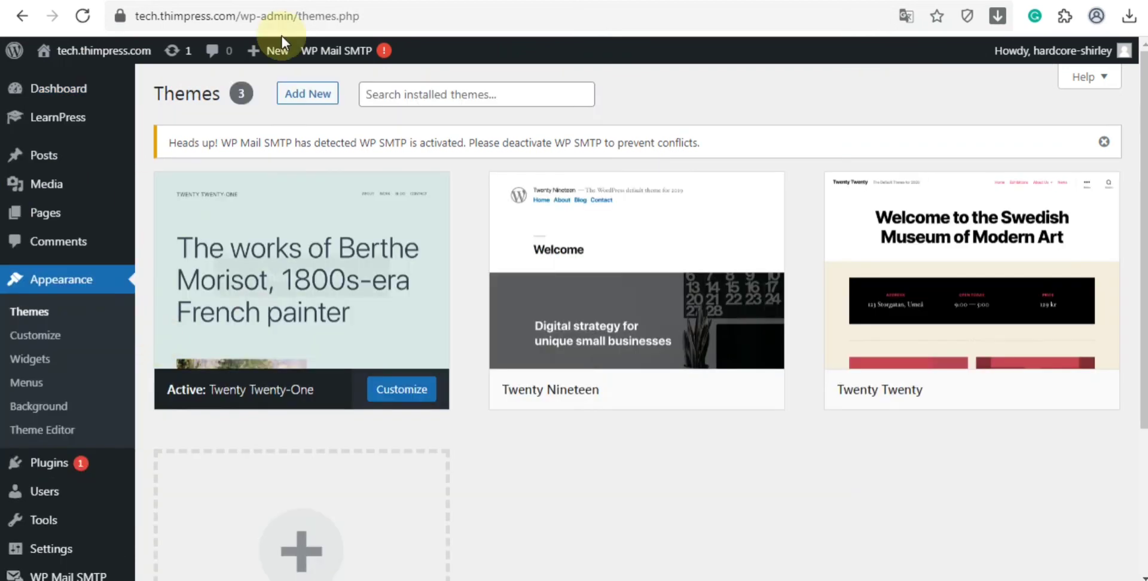
{"action": "mouse_move", "coordinate": [678, 396]}
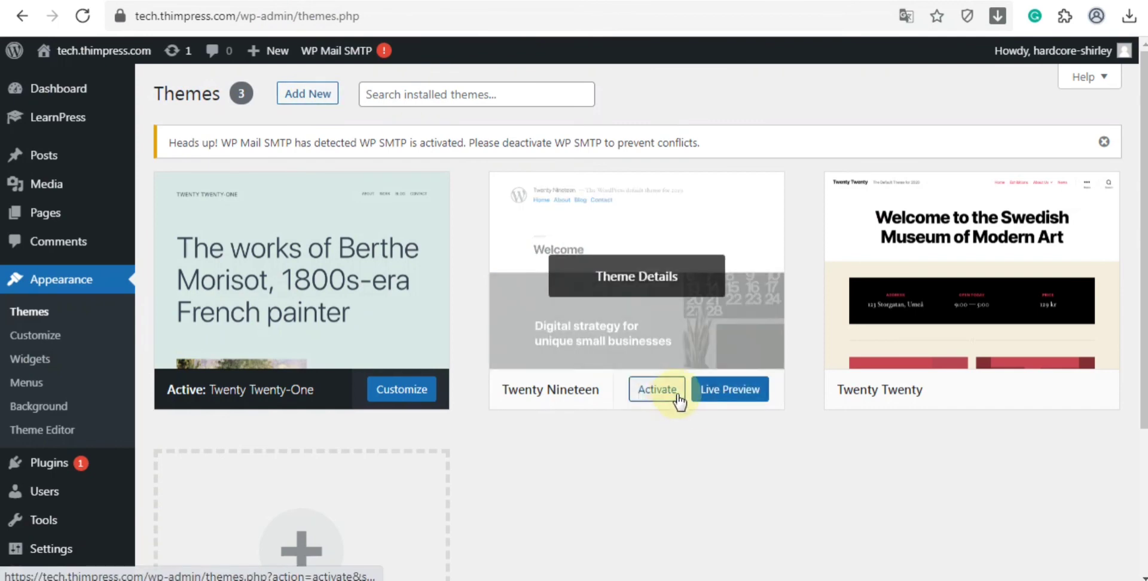